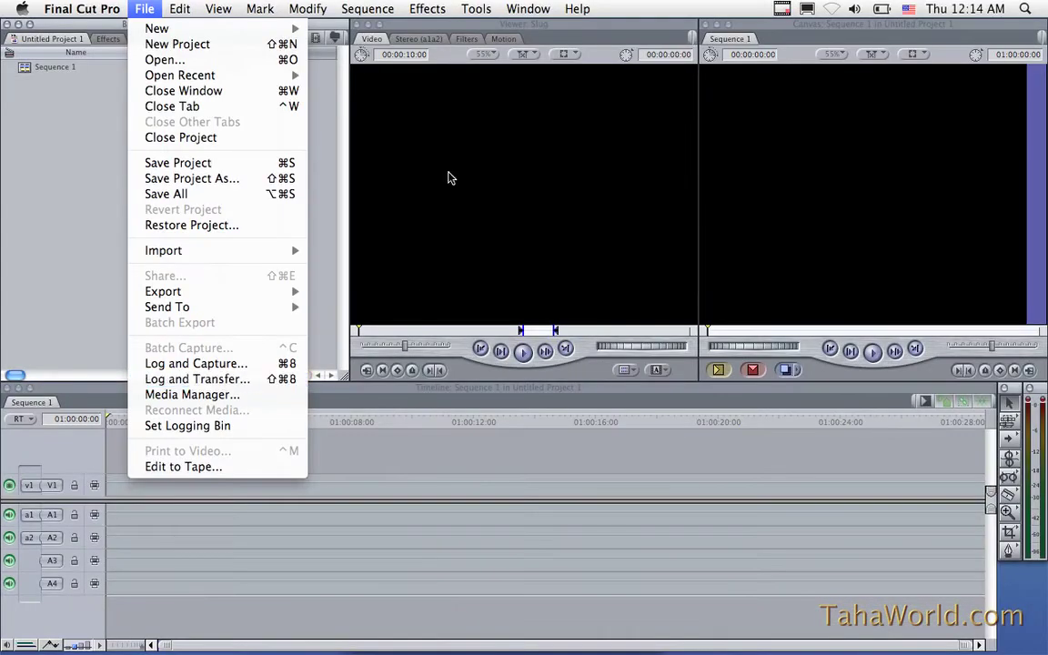
click(797, 0)
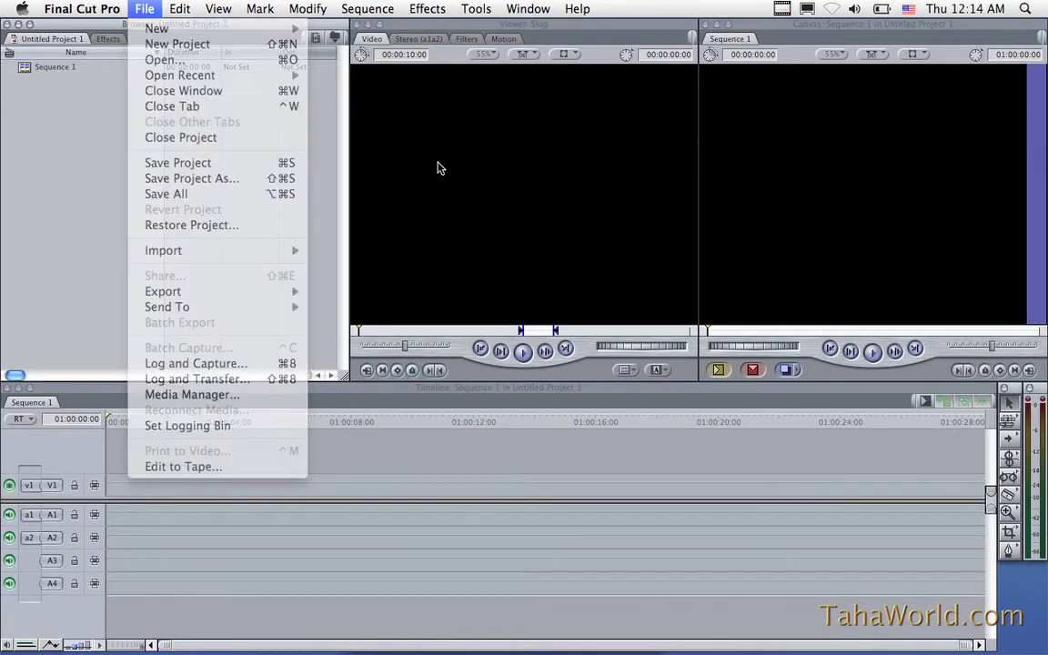
right_click(116, 142)
mouse_move(153, 155)
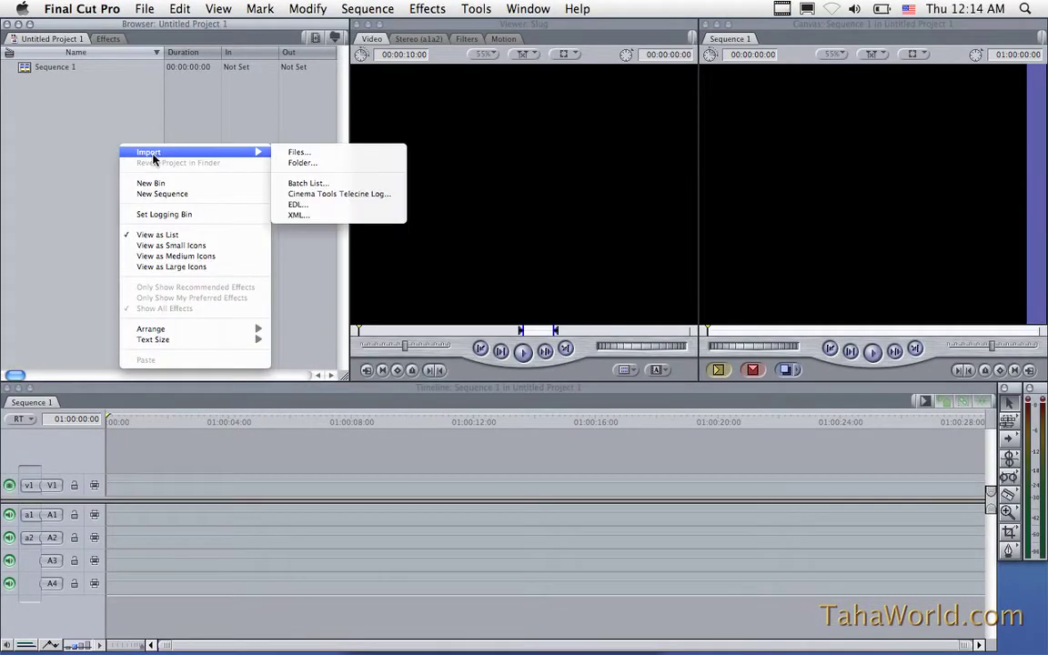
click(309, 155)
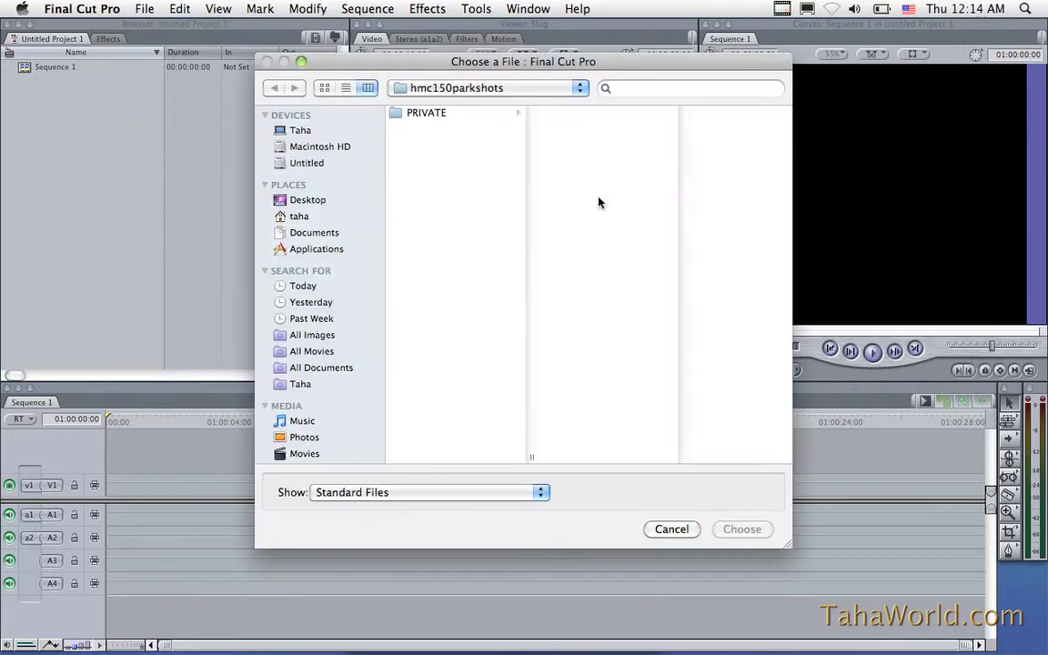
click(403, 114)
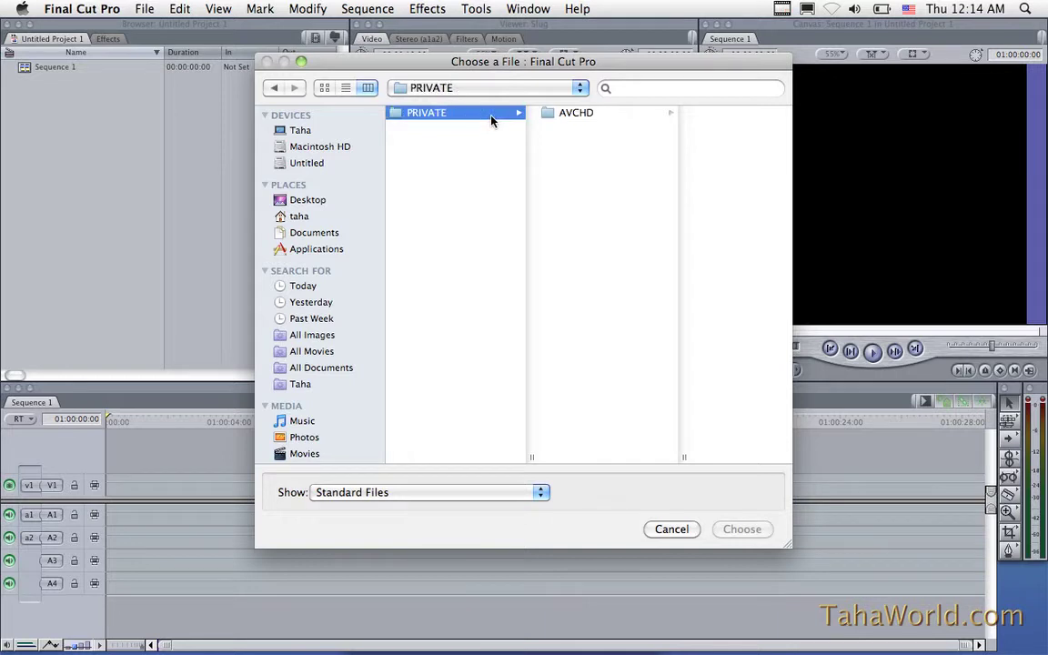
click(564, 113)
key(Right)
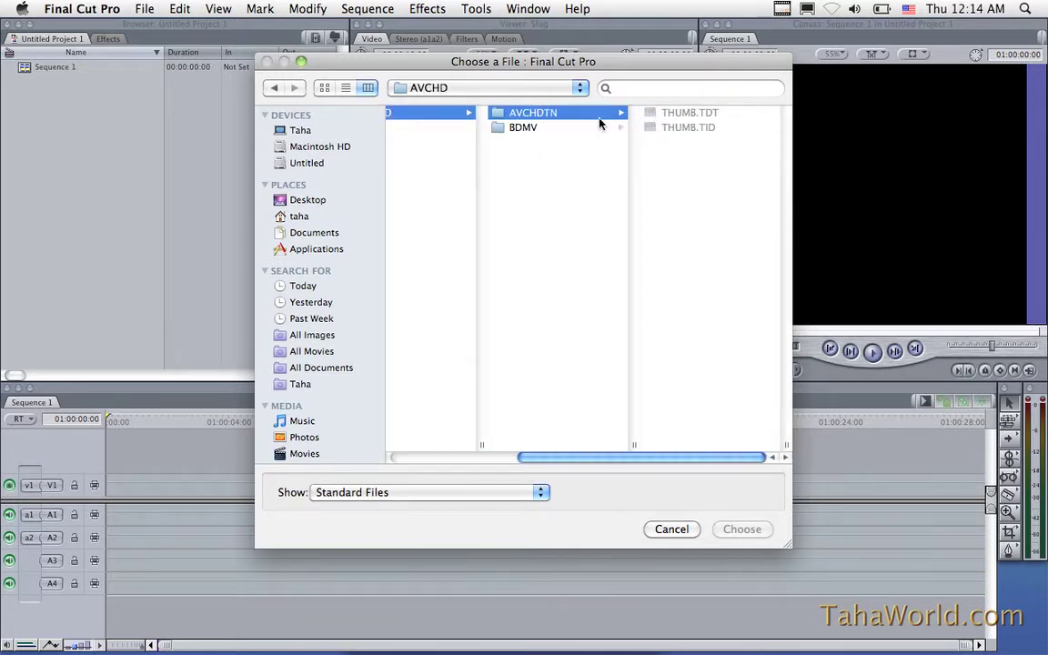
click(540, 129)
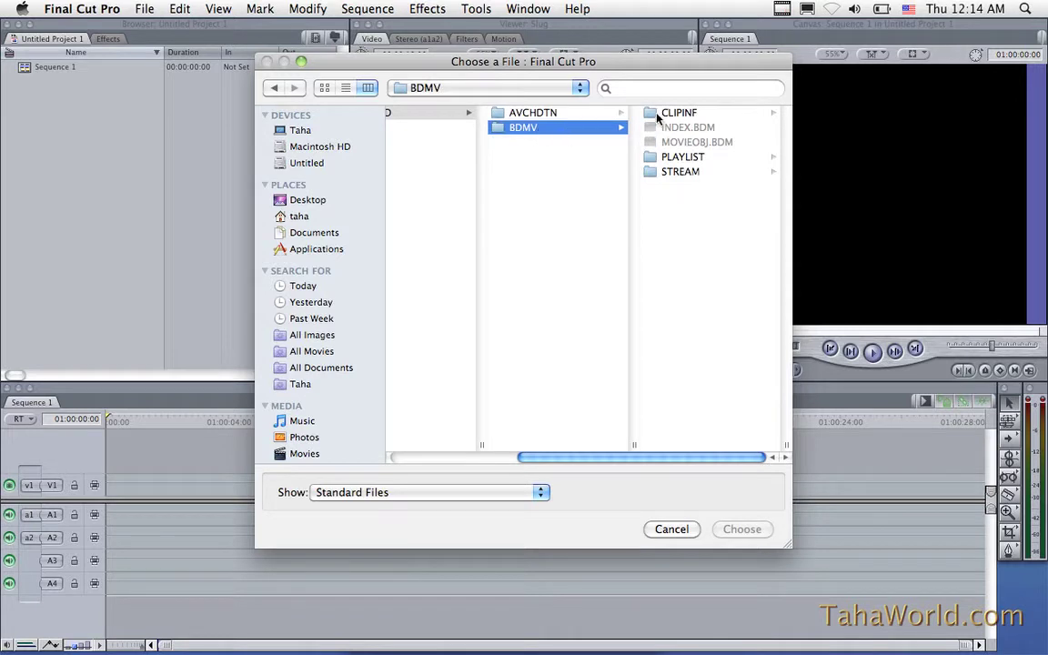
click(658, 115)
click(535, 159)
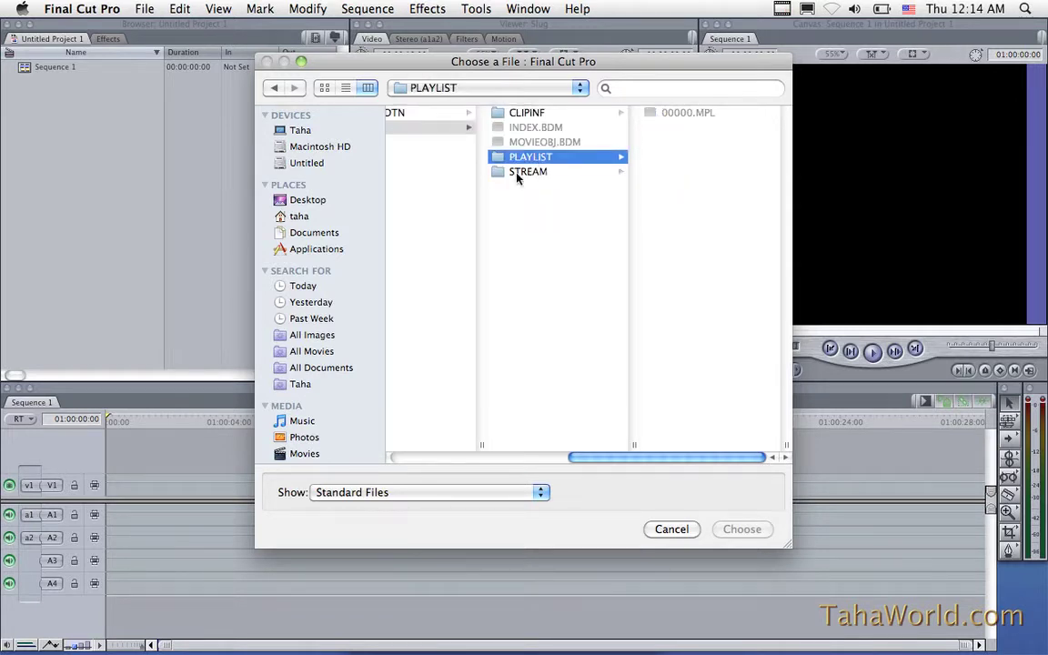
click(516, 175)
scroll(517, 178, left, 10)
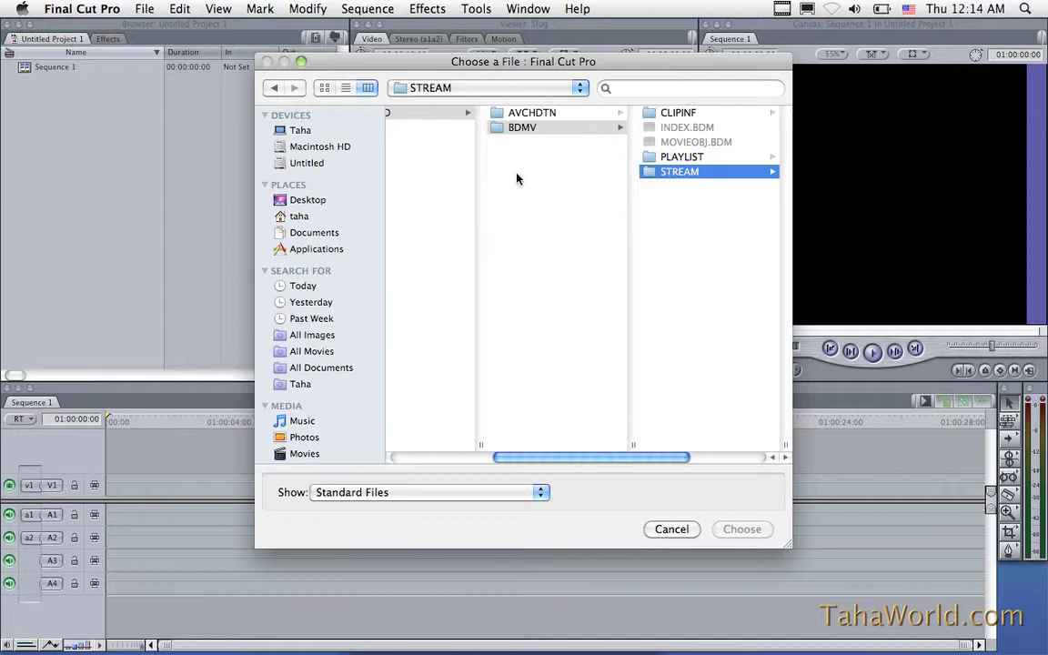
click(669, 529)
- Open Log and Transfer and add the hmc150parkshots folder from Media on the Desktop as a source volume
click(145, 9)
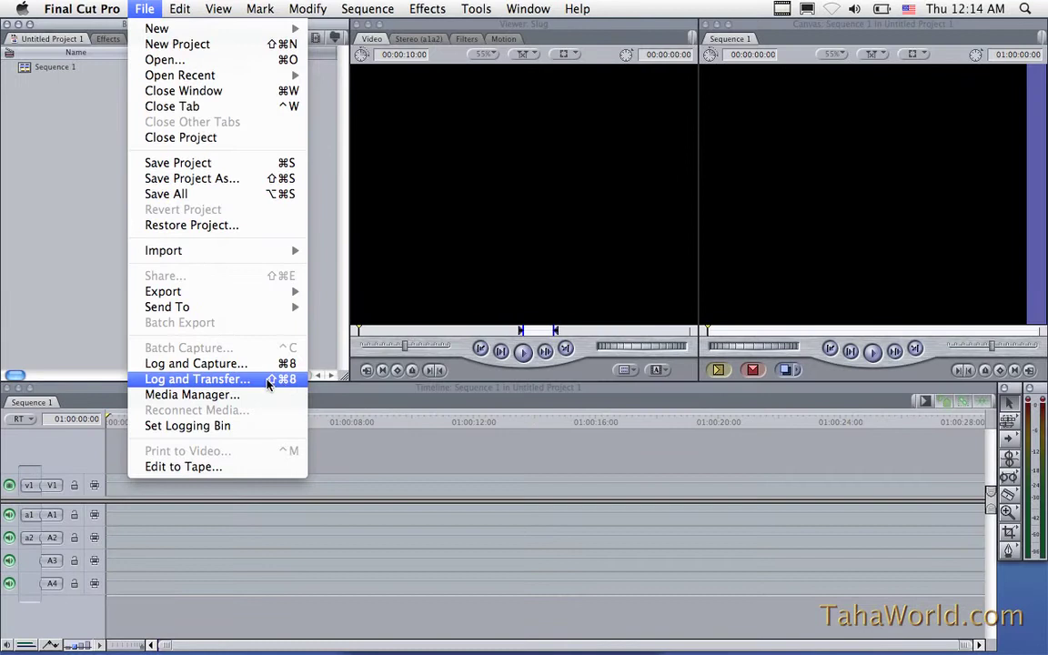
click(269, 380)
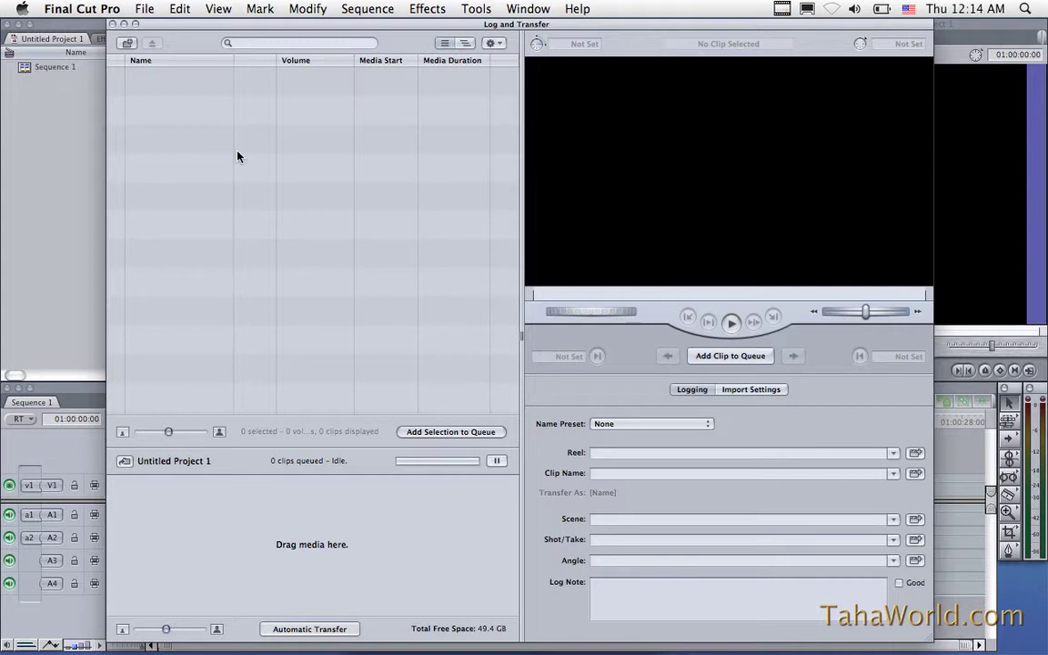
click(127, 46)
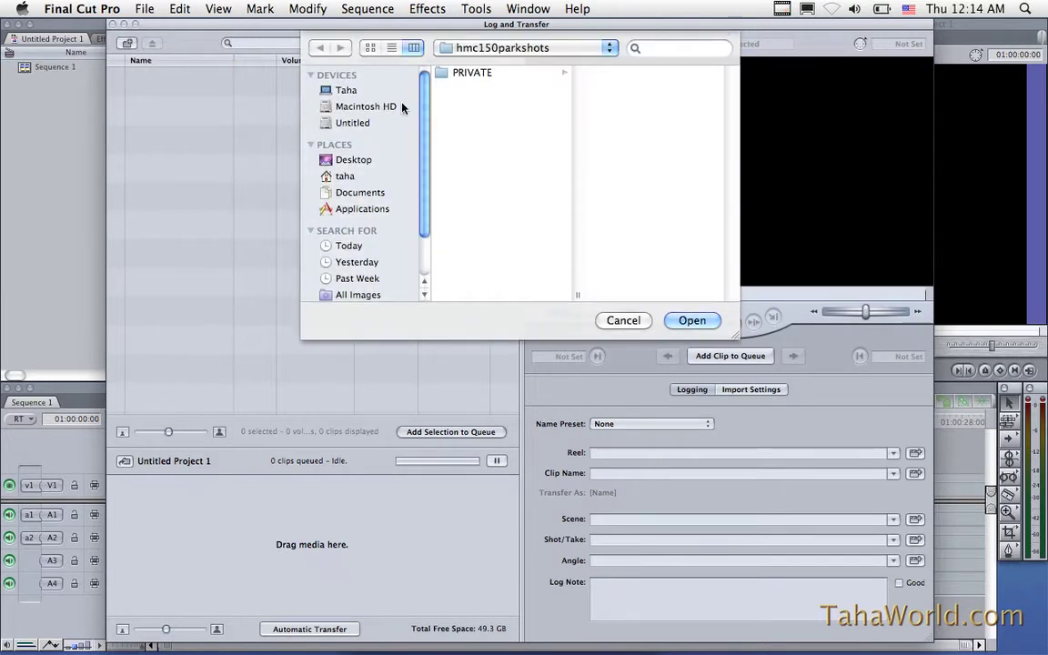
click(348, 160)
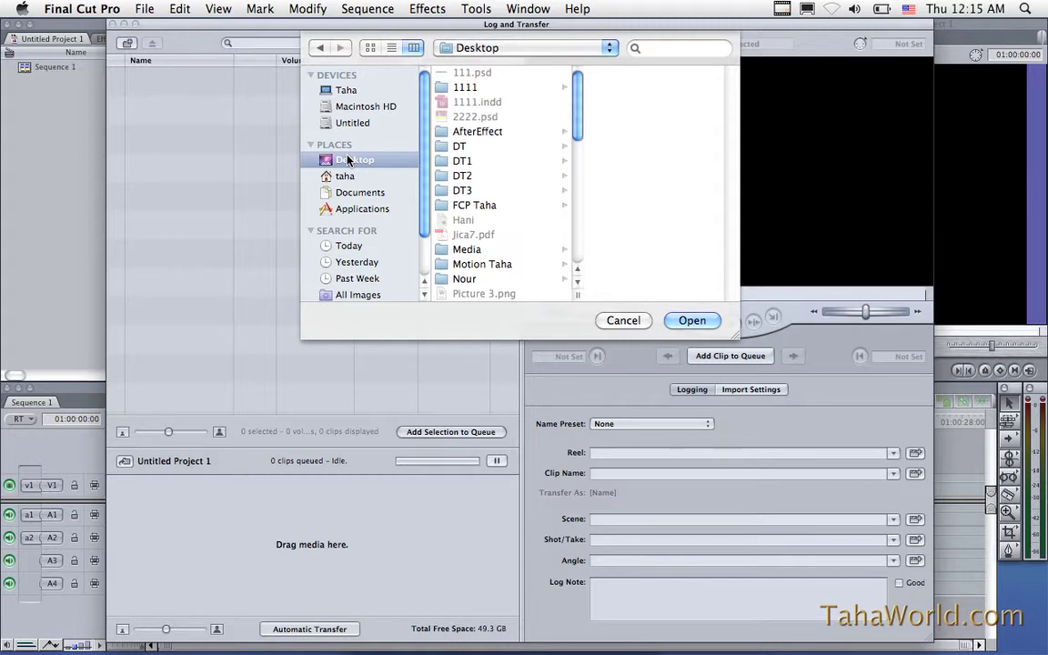
click(466, 251)
scroll(607, 256, down, 10)
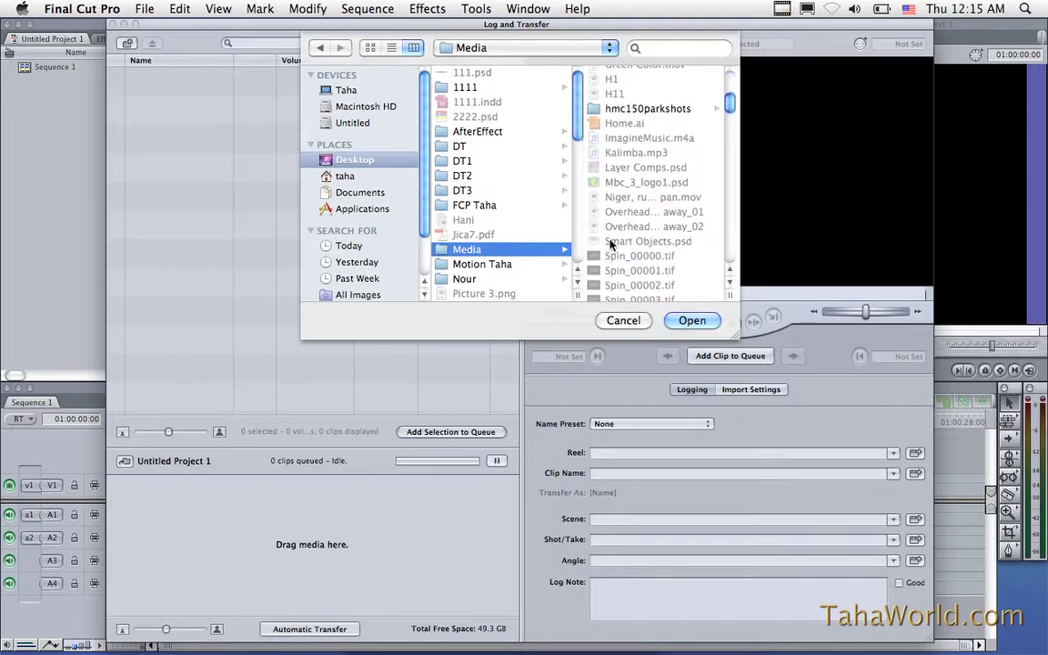
click(639, 107)
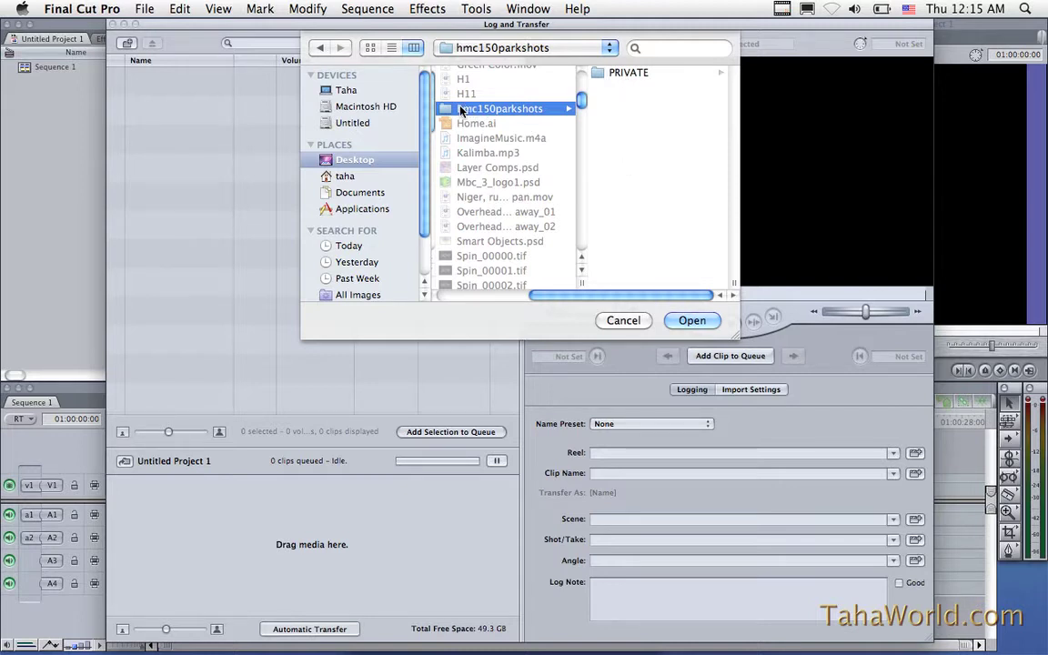
click(690, 319)
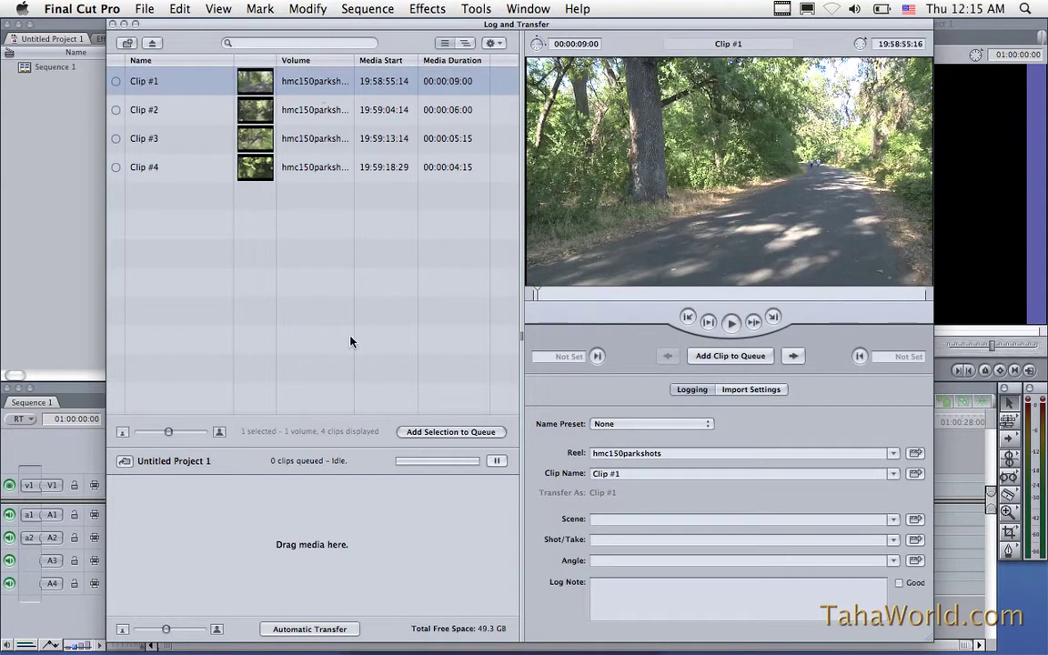
- Preview each of the four clips in Log and Transfer and play Clip #2
click(301, 110)
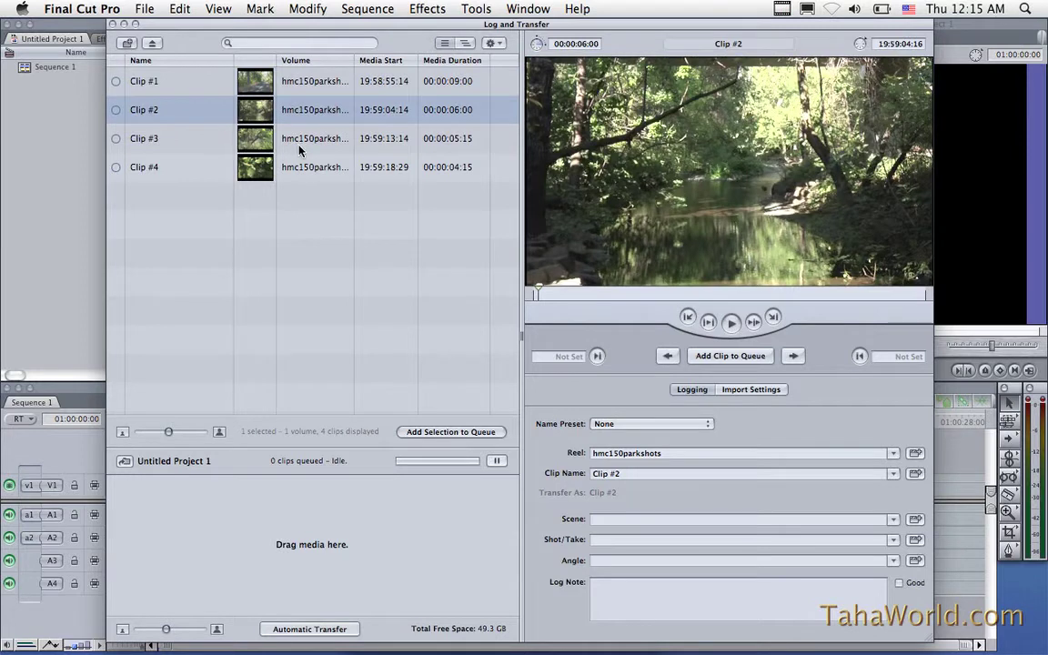
click(300, 139)
click(300, 168)
click(300, 85)
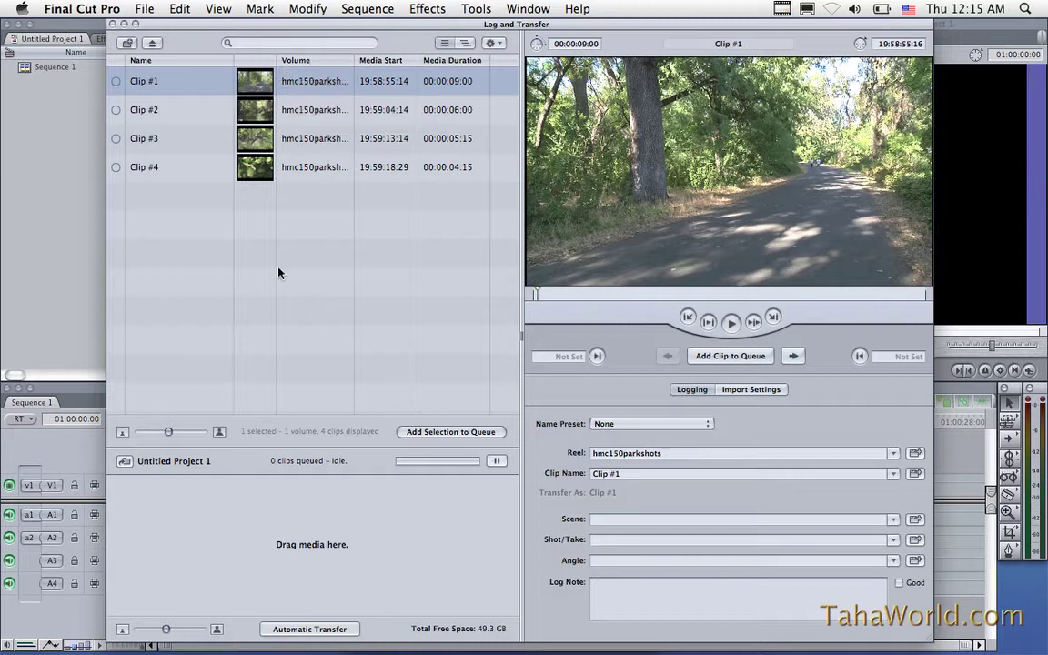
click(277, 110)
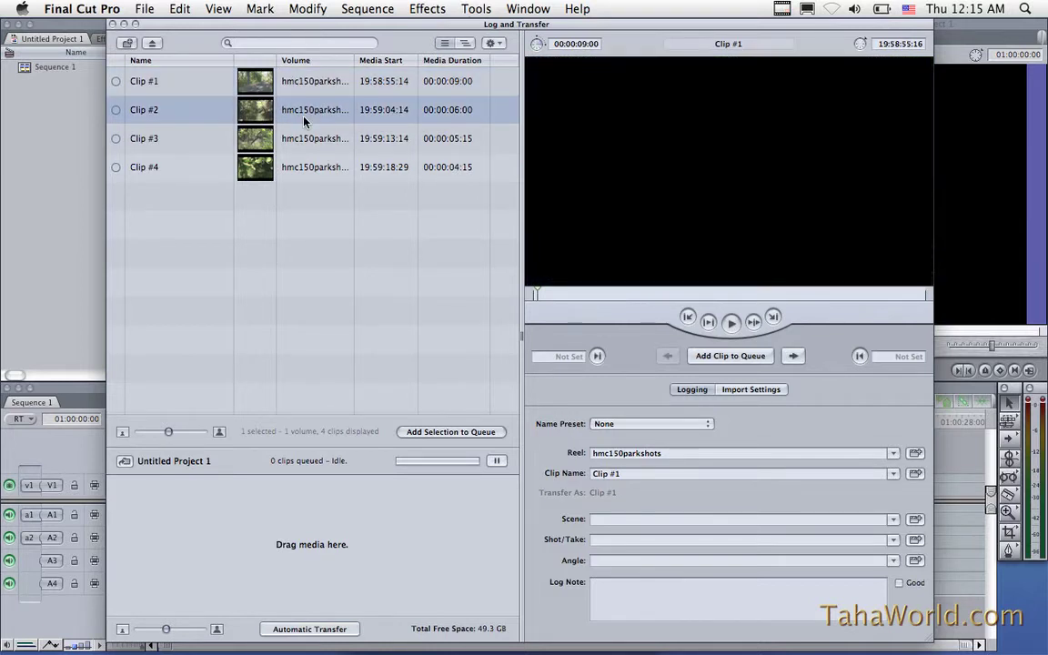
click(733, 324)
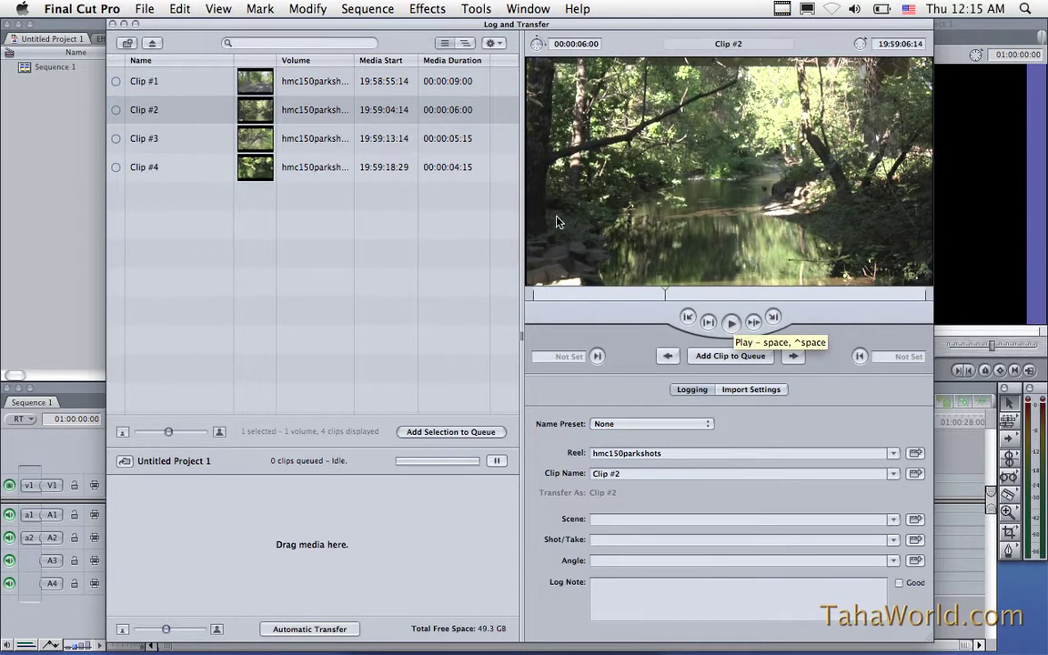
- Mark an In point at 19:58:56:16 and an Out point at 19:59:02:01 on Clip #1
key(Up)
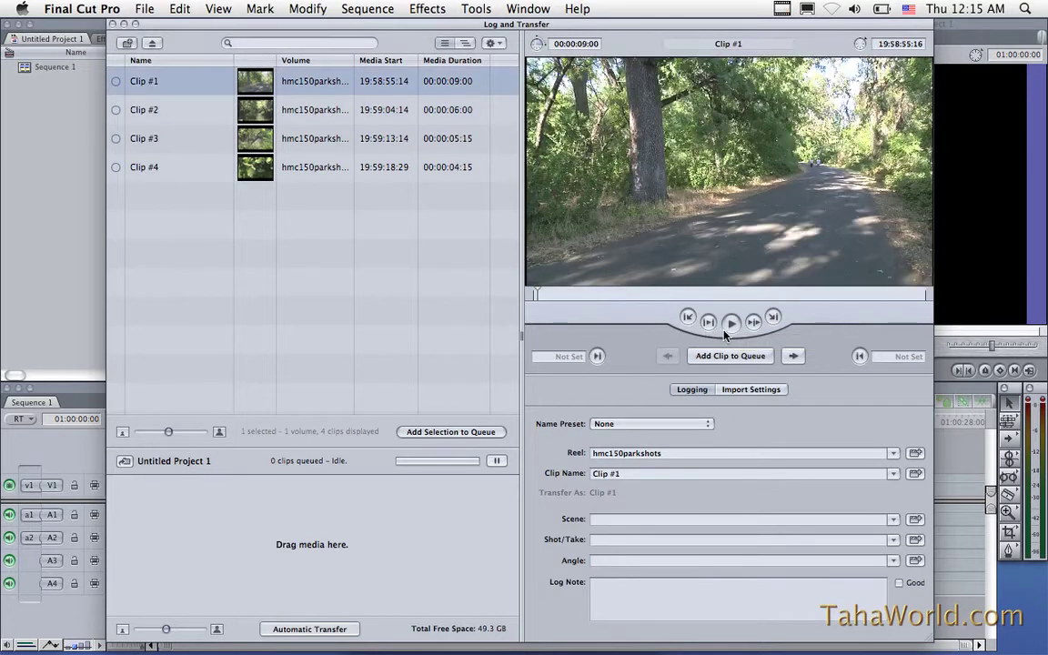
click(730, 323)
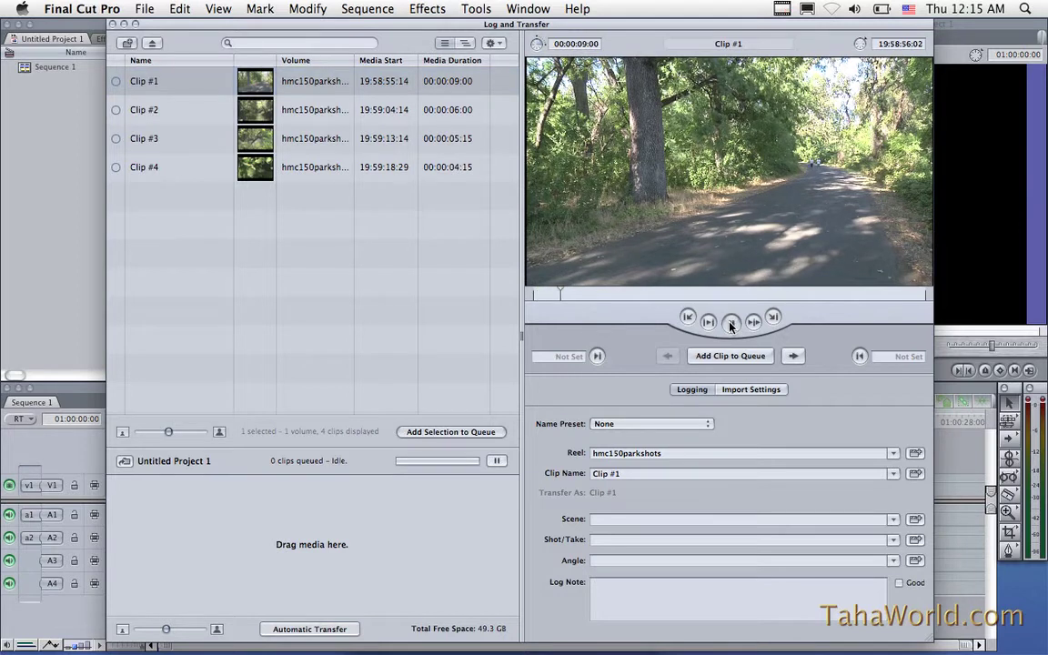
click(587, 296)
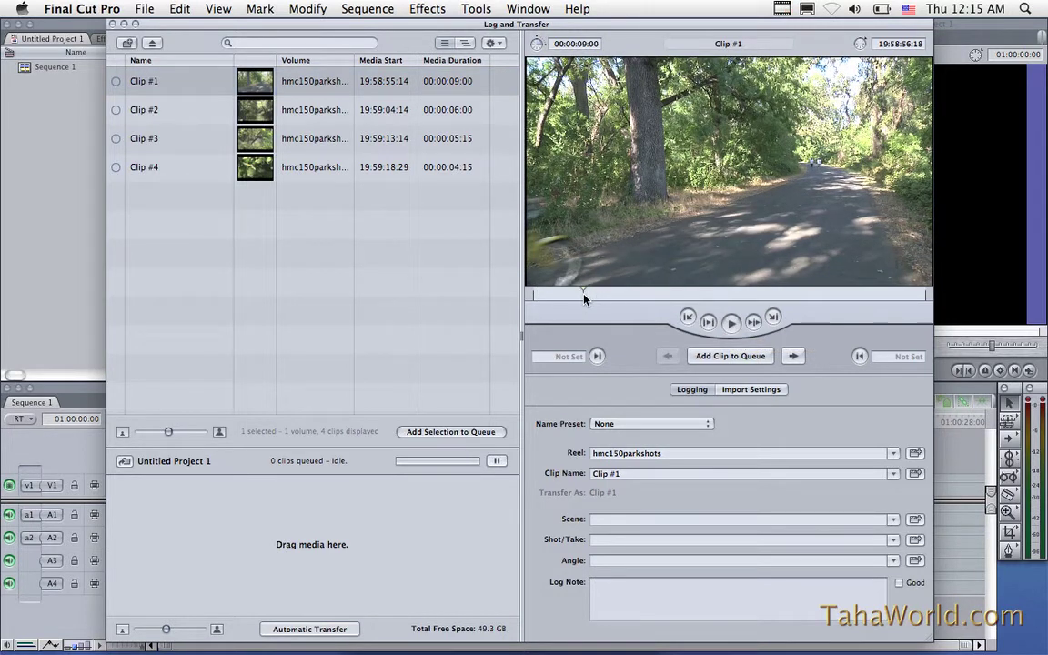
click(596, 355)
mouse_move(693, 299)
mouse_down()
mouse_move(836, 294)
mouse_move(823, 295)
mouse_up()
click(858, 356)
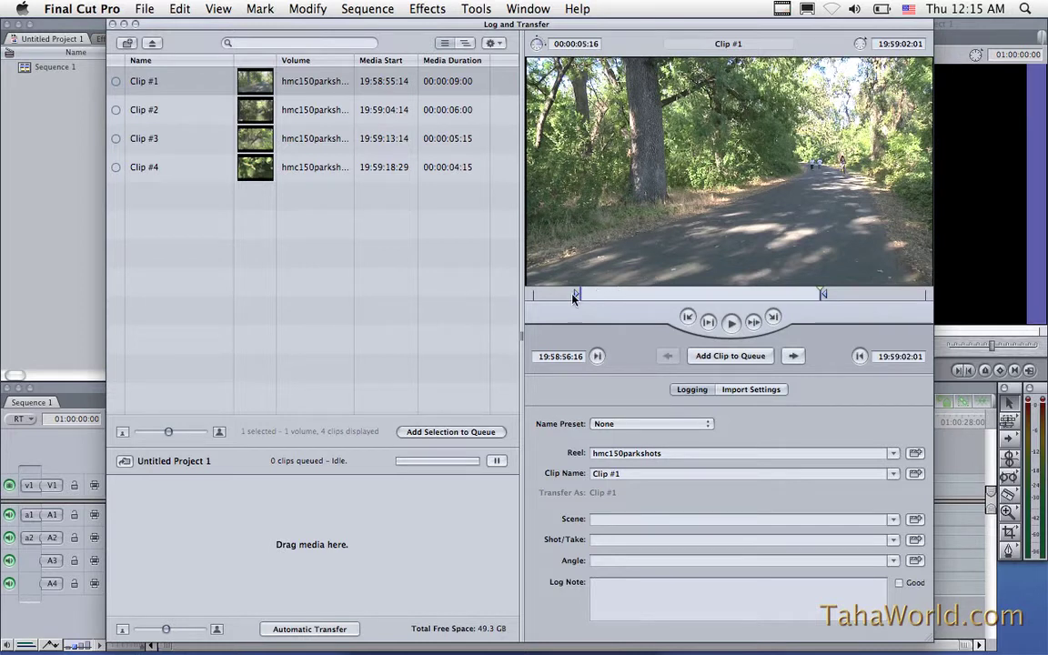
- Play the marked range of Clip #1 and add it to the transfer queue to ingest it into the project
click(732, 322)
click(732, 322)
click(673, 293)
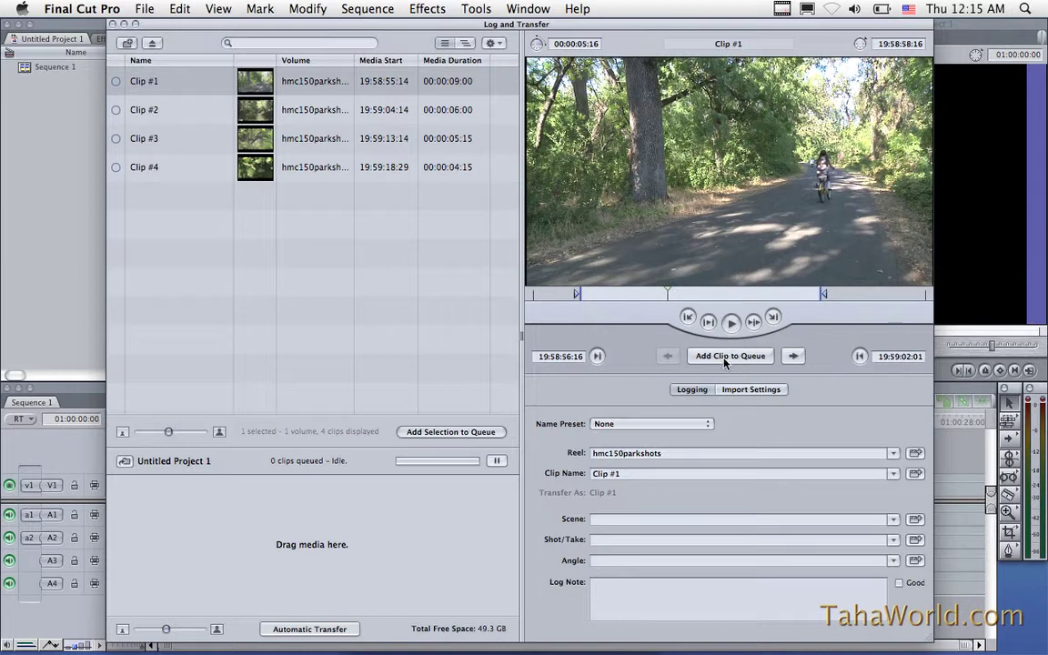
drag(693, 198, 304, 516)
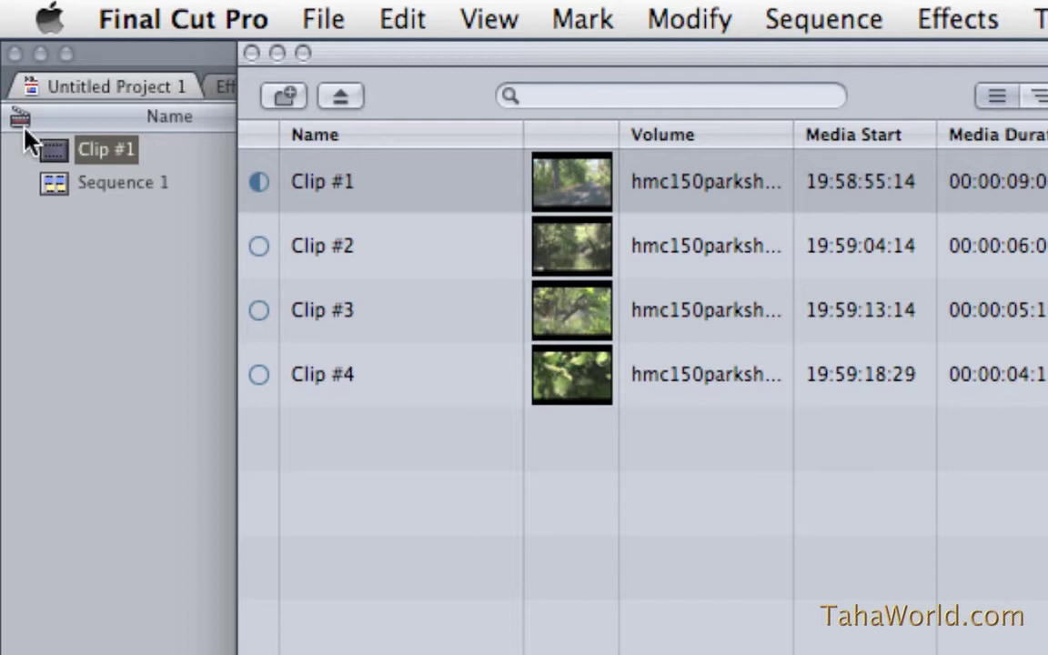
- Create a new bin in the Browser with its default name and set it as the logging bin
click(86, 283)
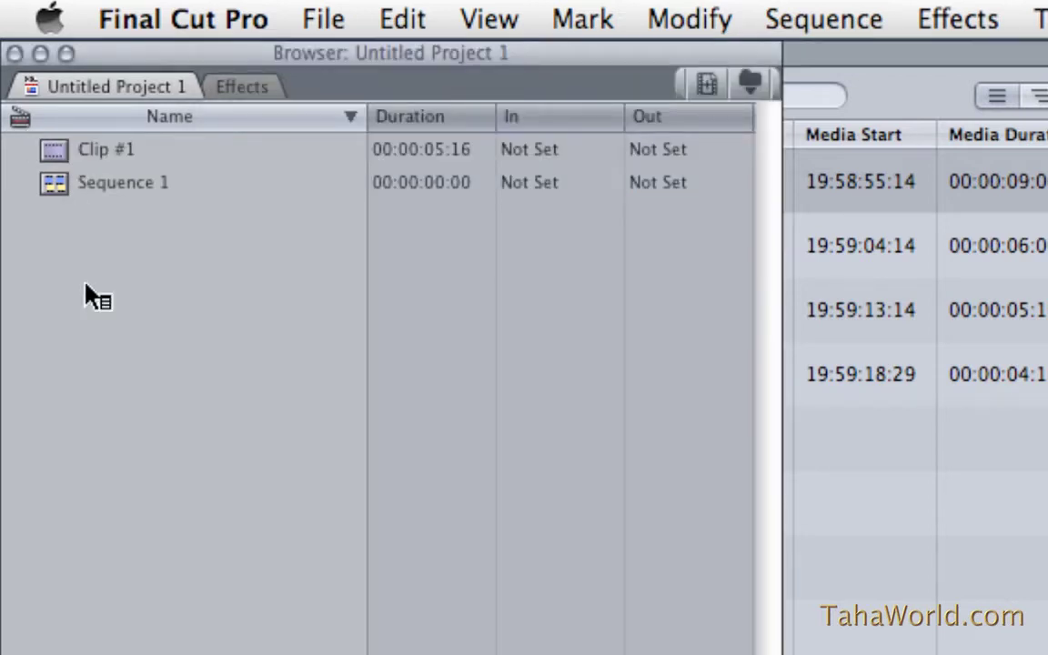
right_click(53, 152)
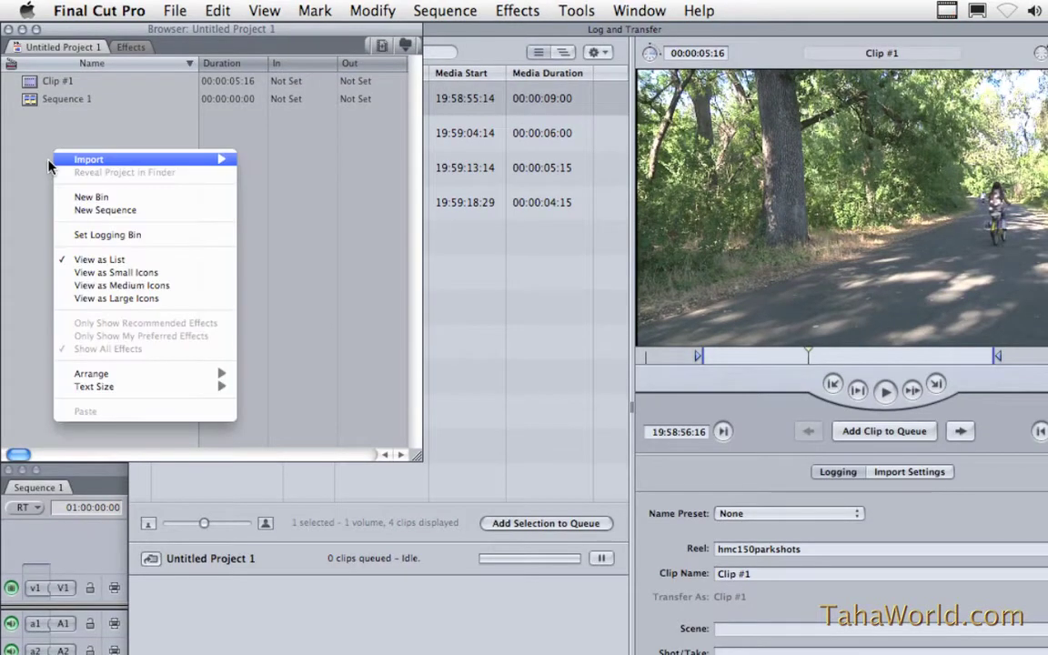
click(71, 198)
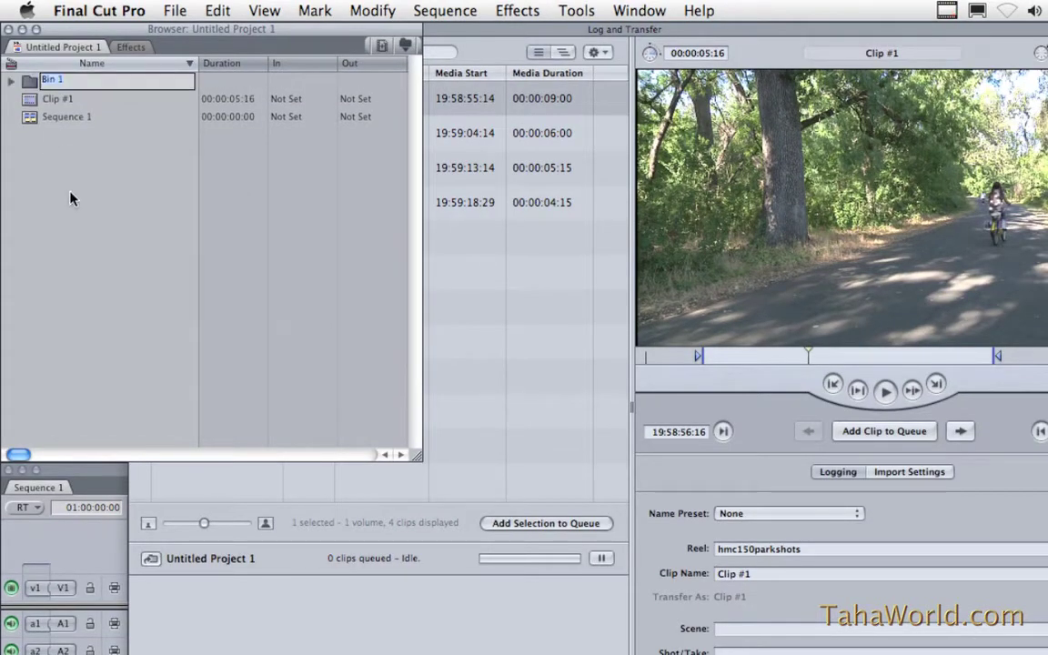
right_click(34, 84)
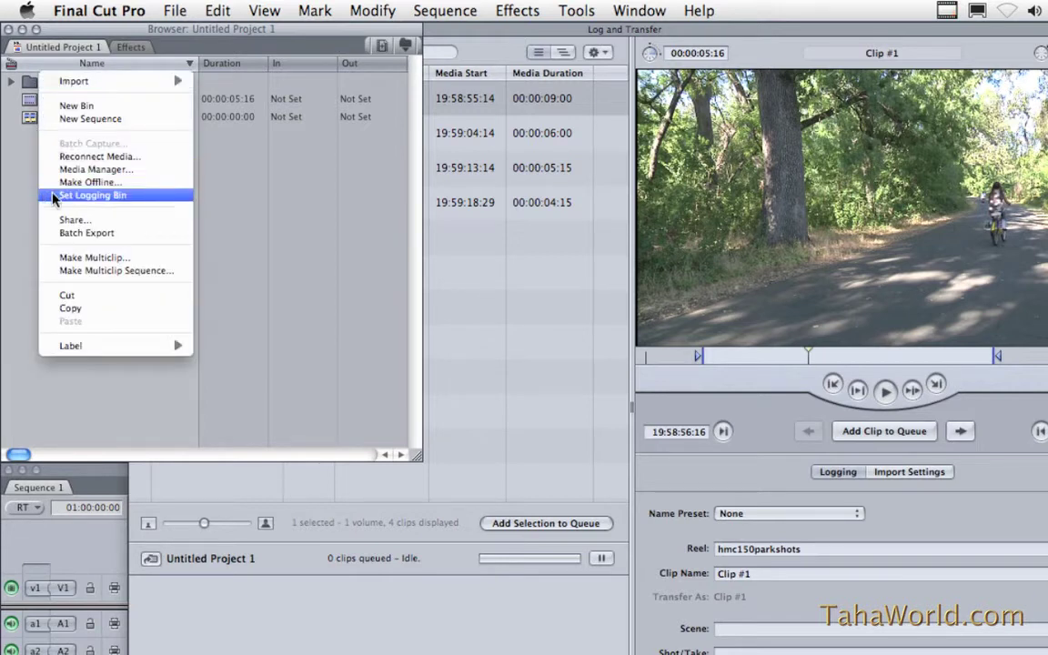
click(80, 195)
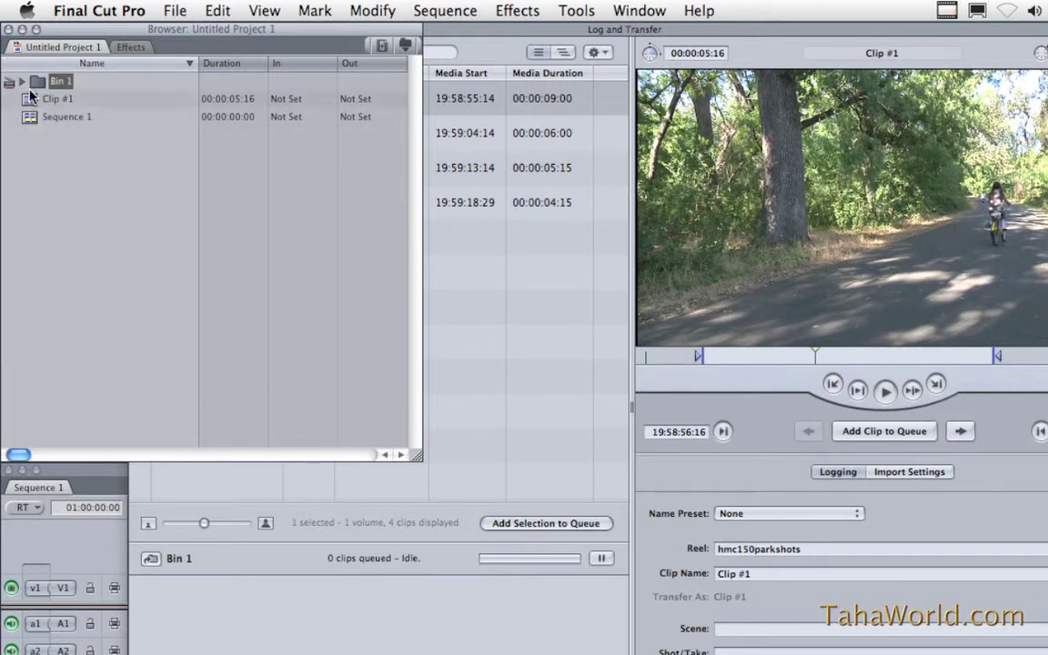
- Add Clip #2 to the transfer queue at its full length so that it goes into the logging bin
click(510, 278)
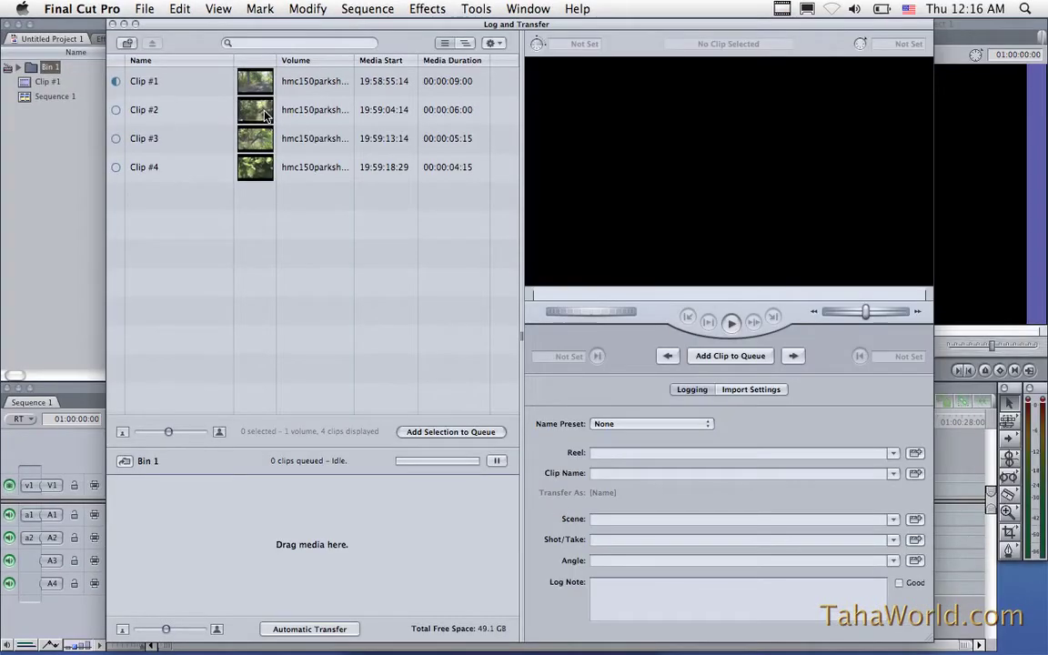
click(315, 135)
drag(265, 113, 243, 516)
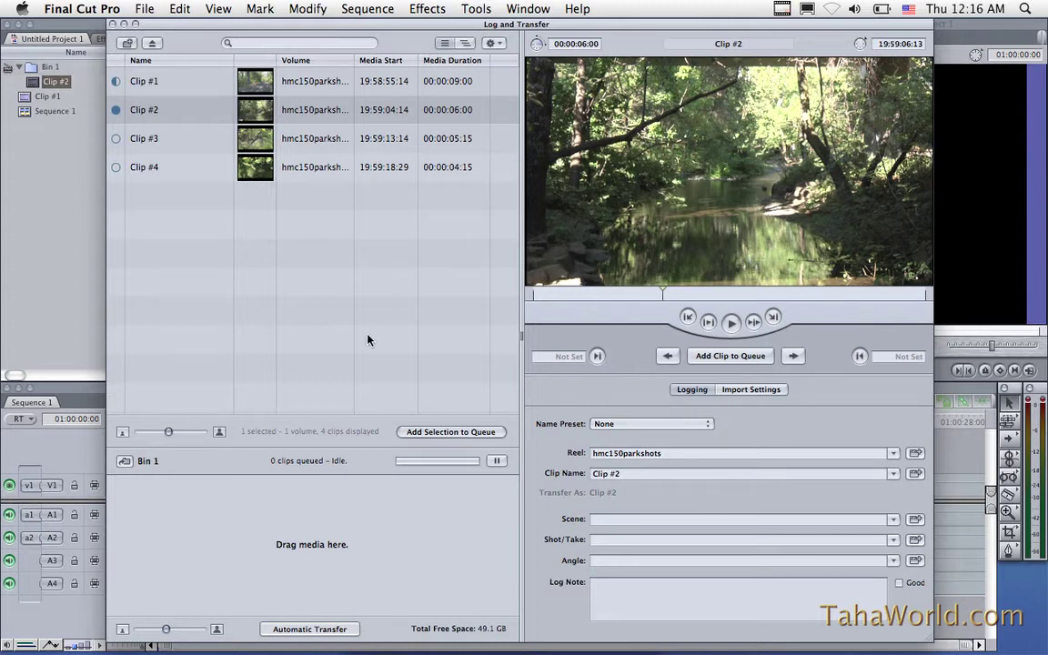
- Switch the Audio and Video import settings of Clip #2 off and back on
click(751, 390)
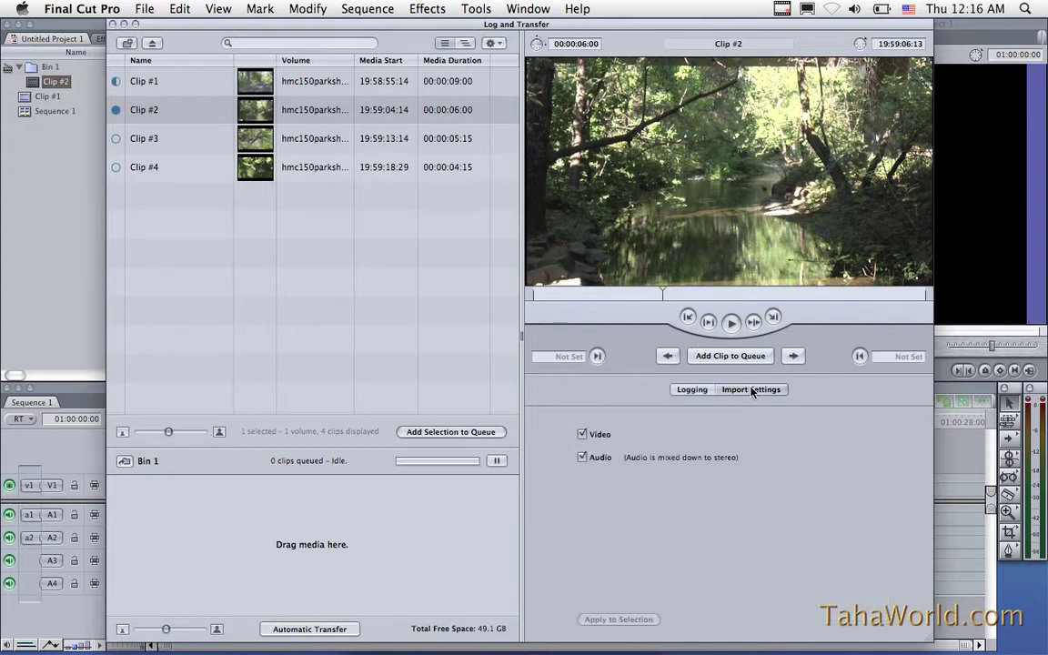
click(600, 463)
click(601, 462)
click(593, 437)
click(593, 437)
- Review the logging fields of Clip #2: reel, clip name, scene, shot/take, angle and log note
click(688, 391)
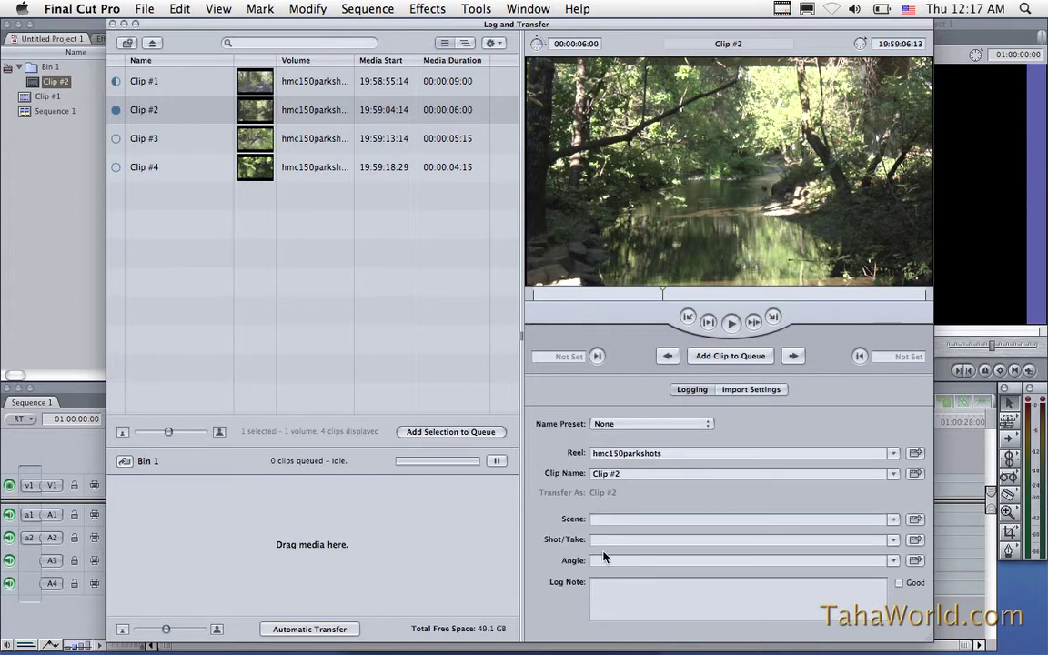
double_click(626, 455)
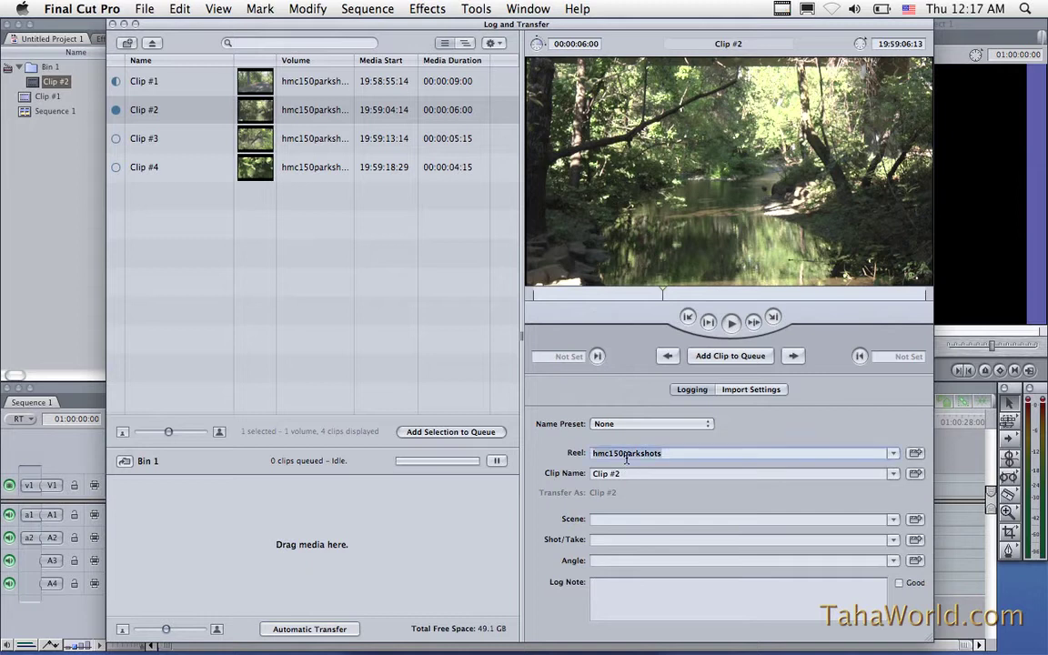
triple_click(626, 473)
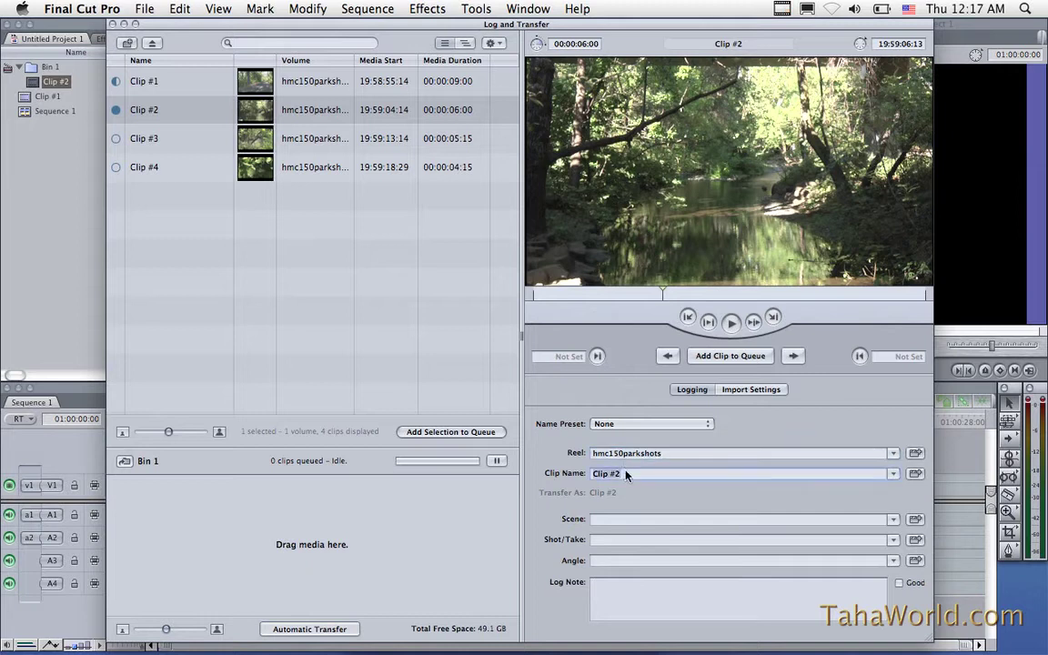
click(622, 518)
click(622, 540)
click(621, 560)
click(616, 591)
- Enlarge the Browser window to reveal more clip information columns, and return to the Log and Transfer window with no clip selected
click(80, 142)
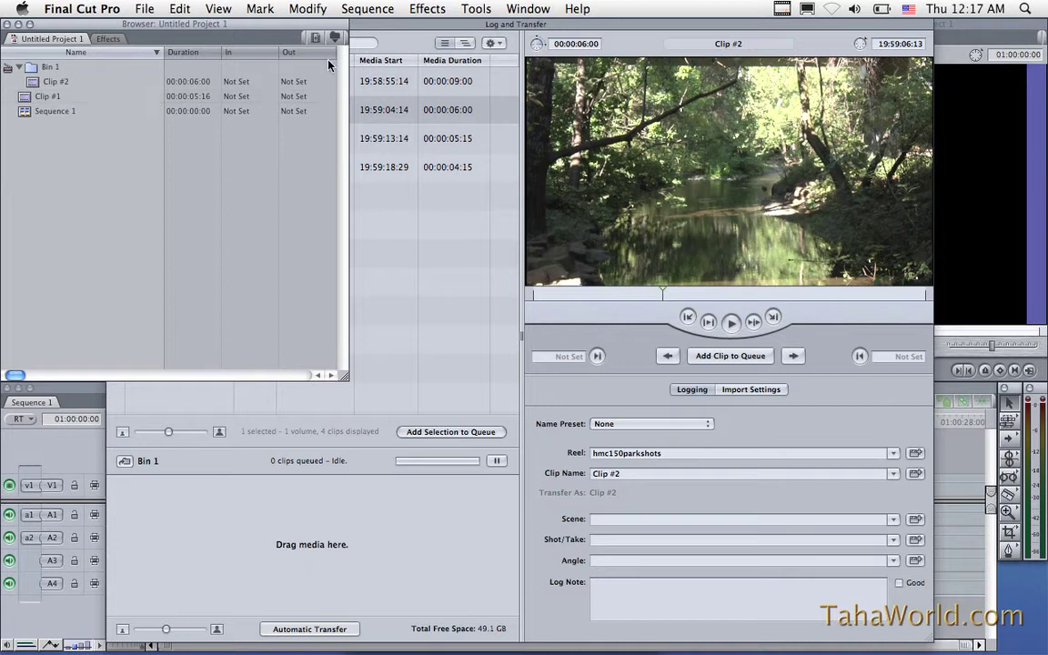
drag(343, 376, 383, 382)
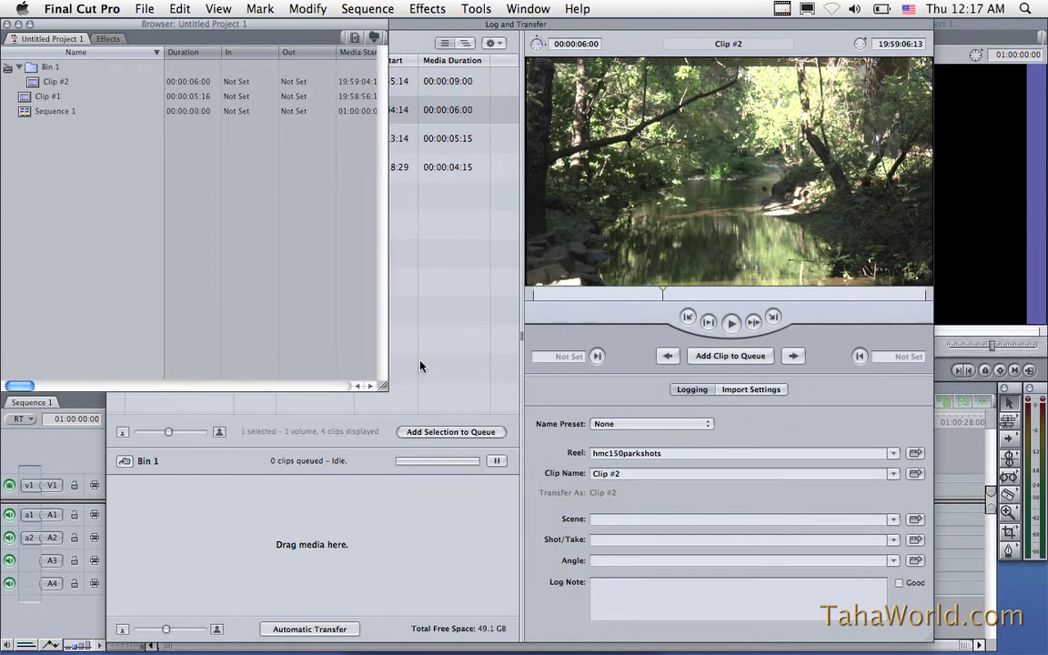
click(443, 350)
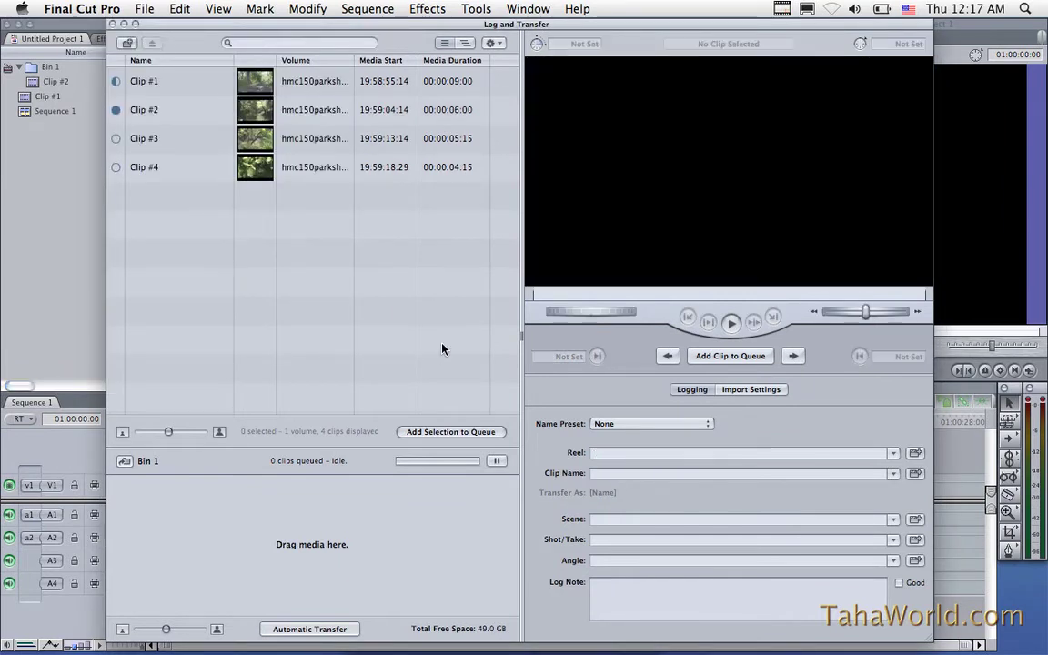
- Examine the target format choices for MPEG2SD and P2 AVC-Intra in an enlarged Import Preferences dialog, and cancel it
click(494, 43)
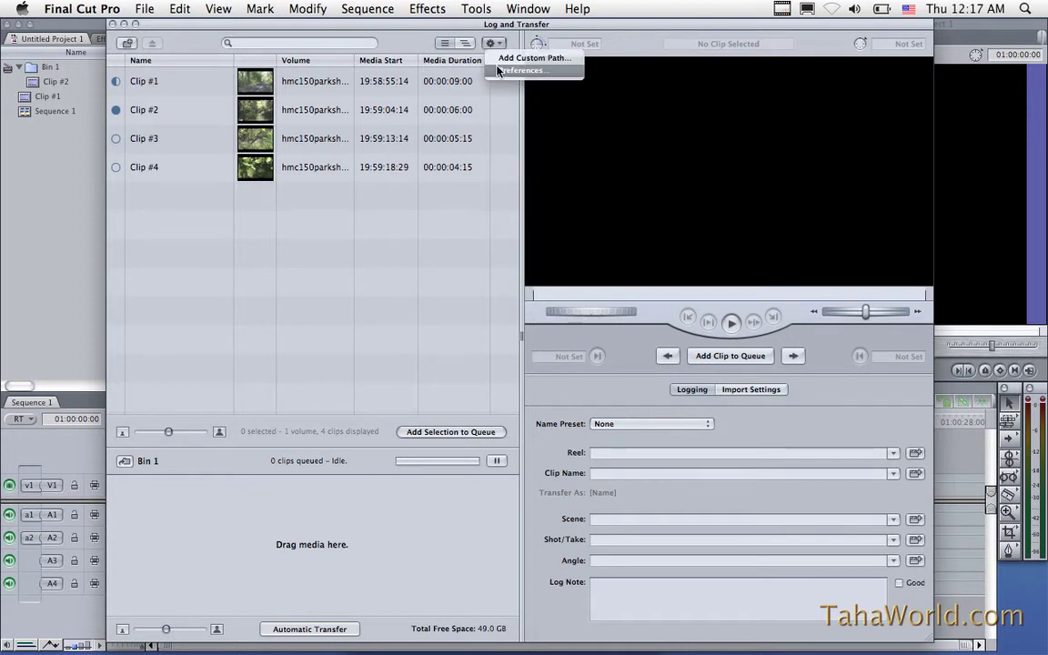
click(498, 71)
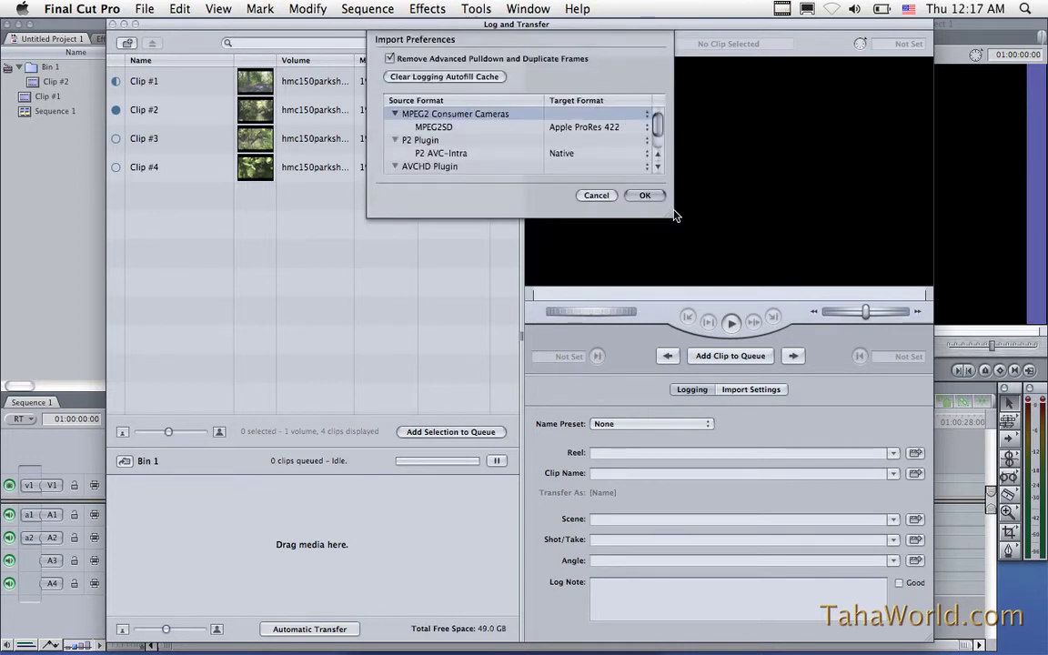
drag(675, 217, 675, 289)
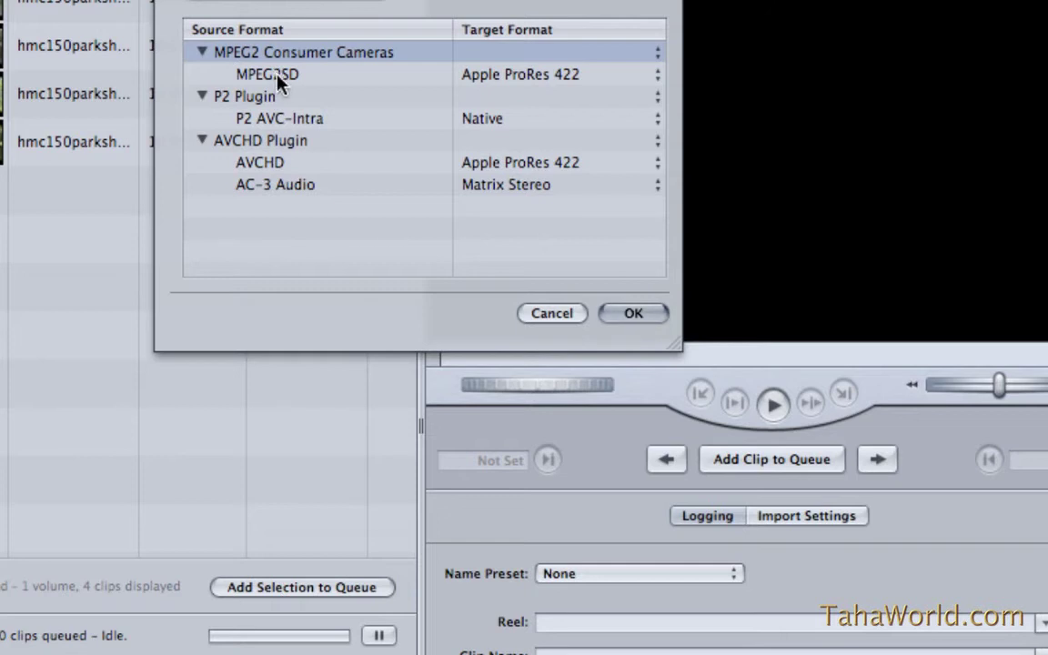
click(474, 82)
click(659, 87)
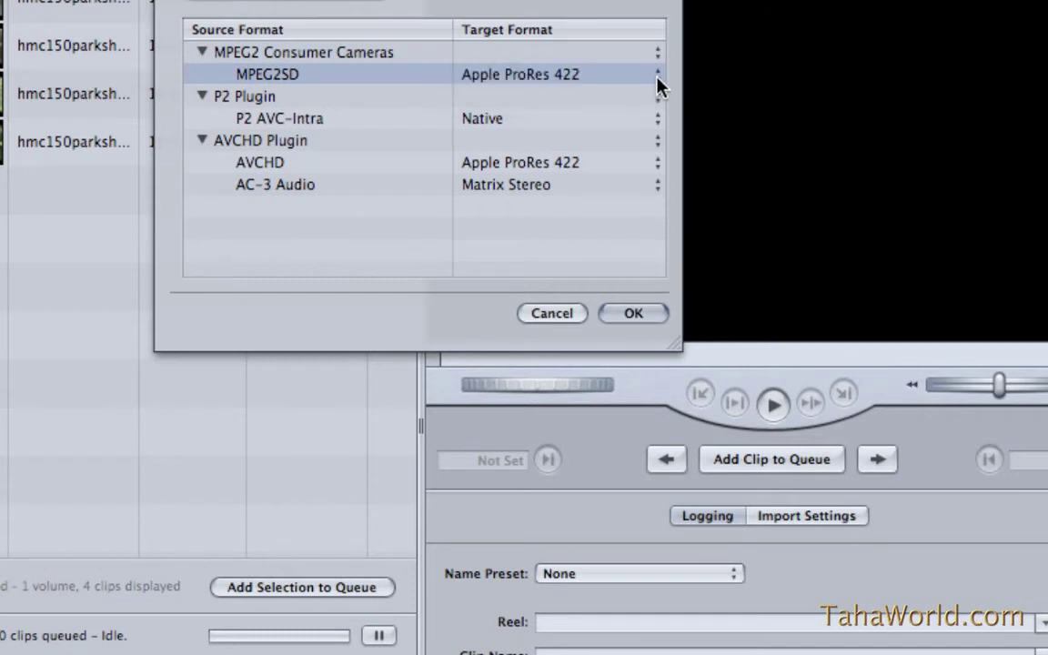
click(658, 86)
click(658, 87)
click(657, 121)
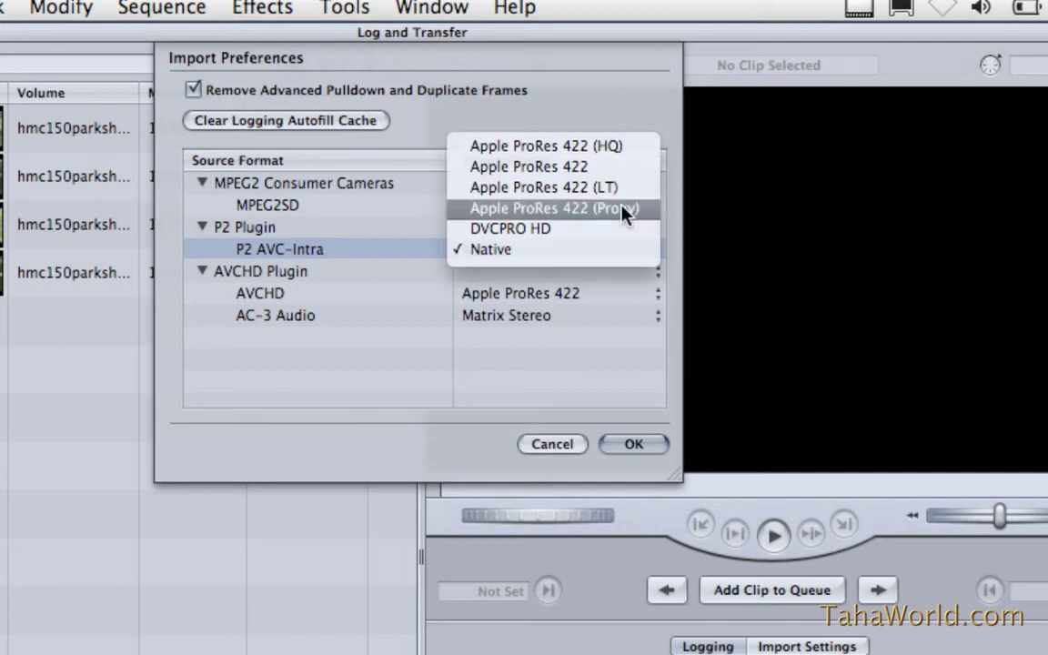
click(619, 107)
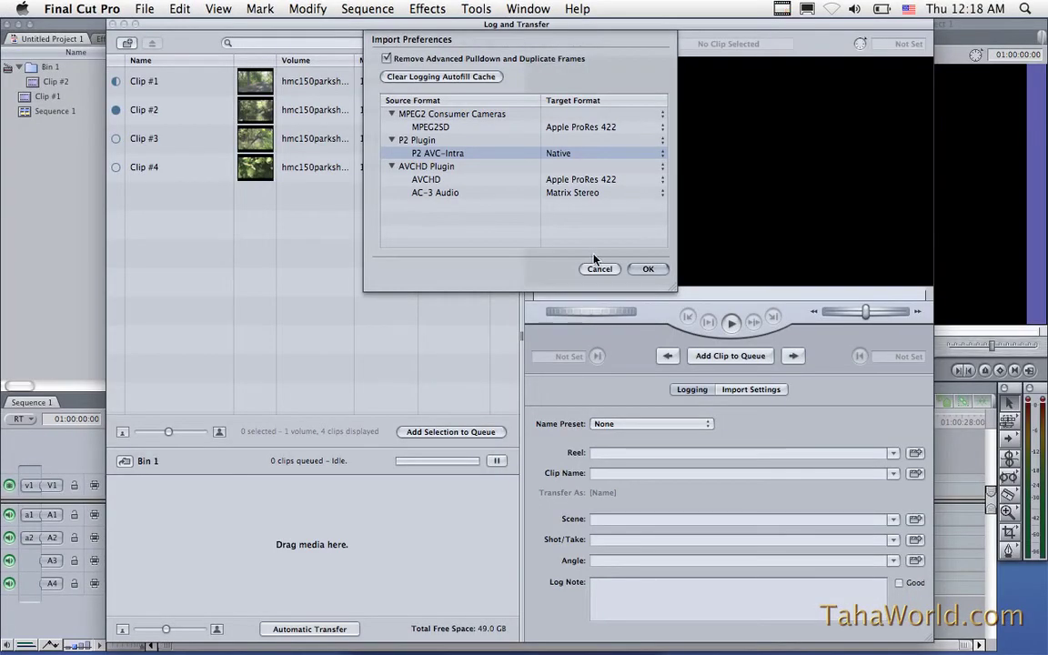
click(596, 268)
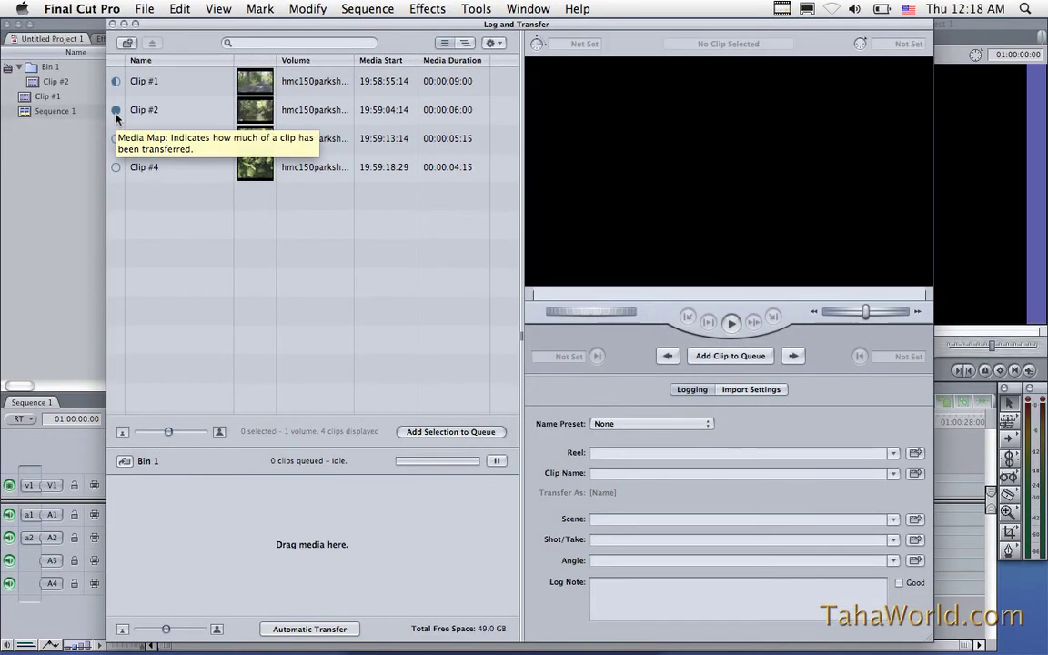
- Reveal the contents of the current logging bin, close it, and set Untitled Project 1 as the logging bin
click(124, 461)
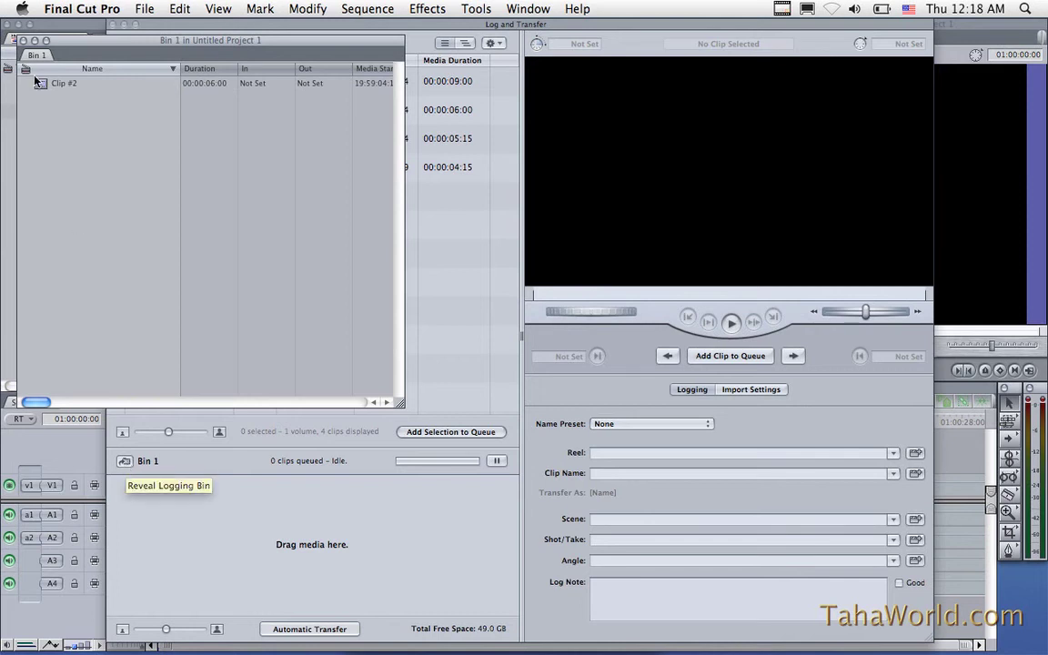
click(23, 41)
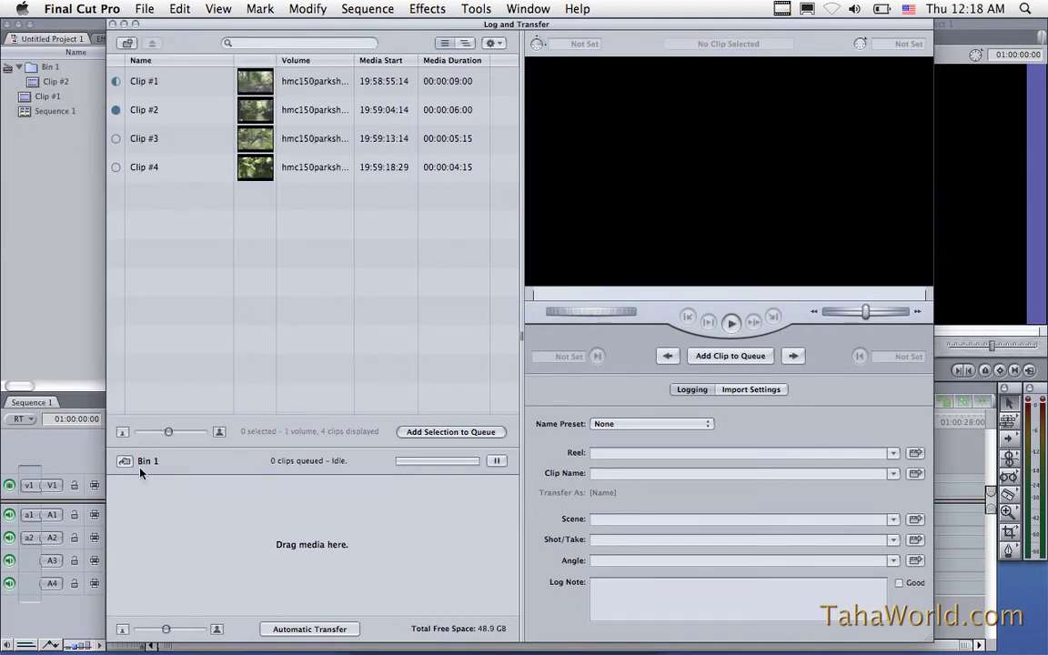
click(49, 174)
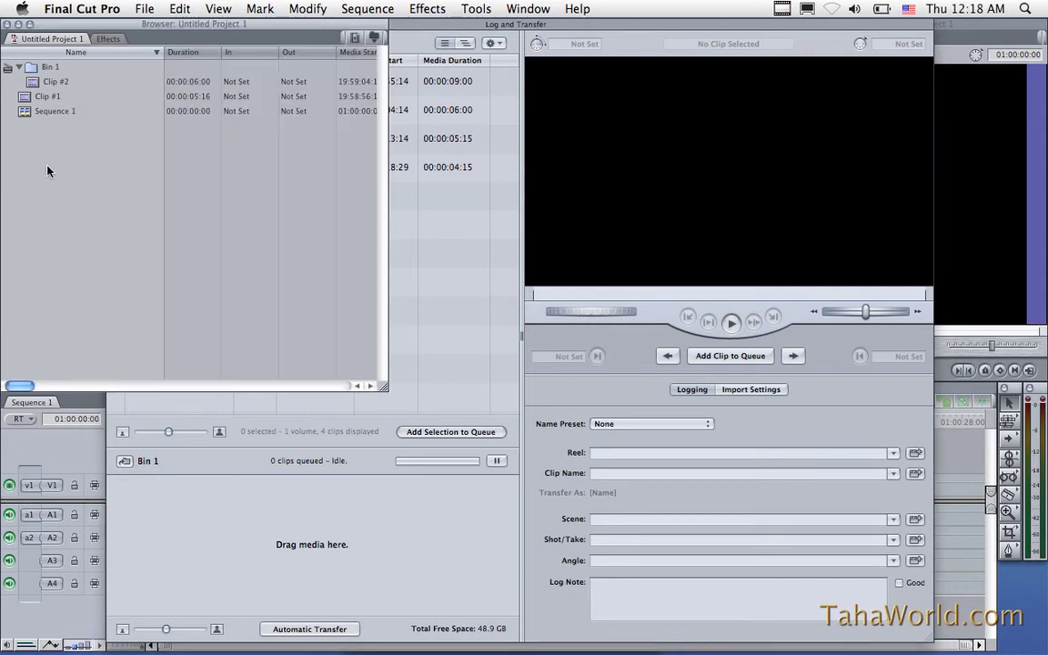
right_click(42, 145)
click(50, 207)
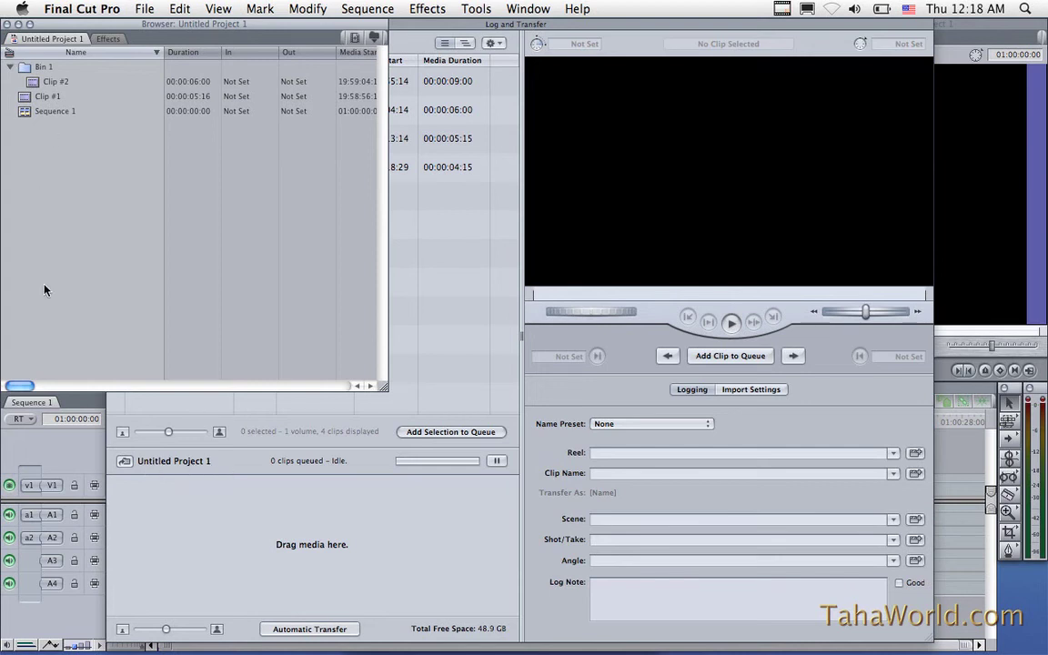
- Add Clip #4 to the transfer queue at its full length, and enlarge the thumbnails of the queued clips
click(172, 415)
mouse_move(171, 433)
mouse_down()
mouse_move(185, 434)
mouse_move(169, 434)
mouse_up()
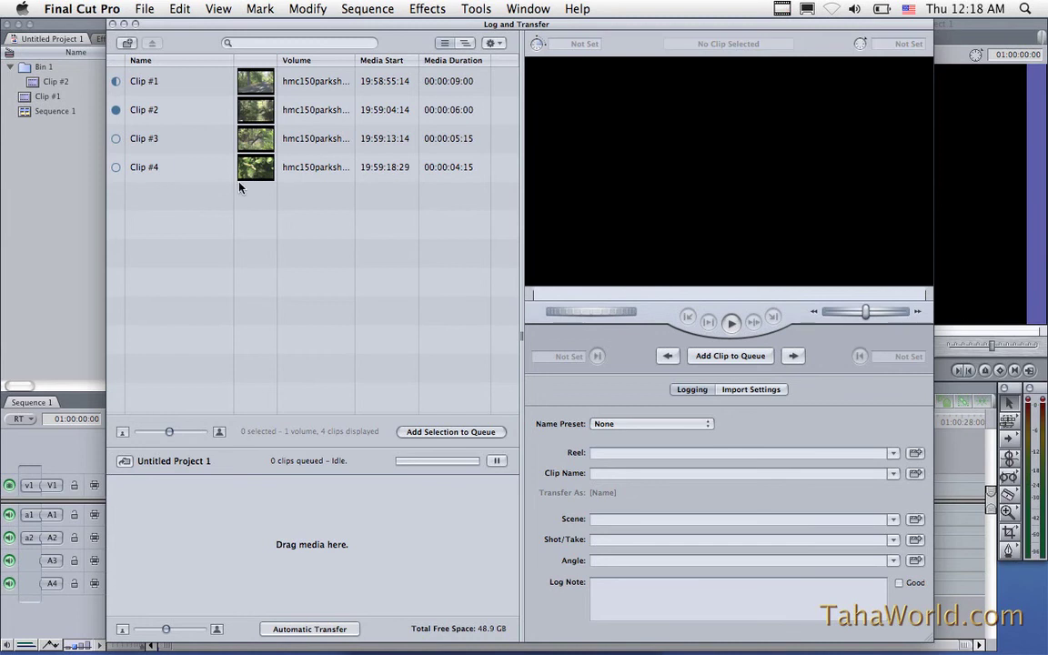
drag(251, 173, 220, 482)
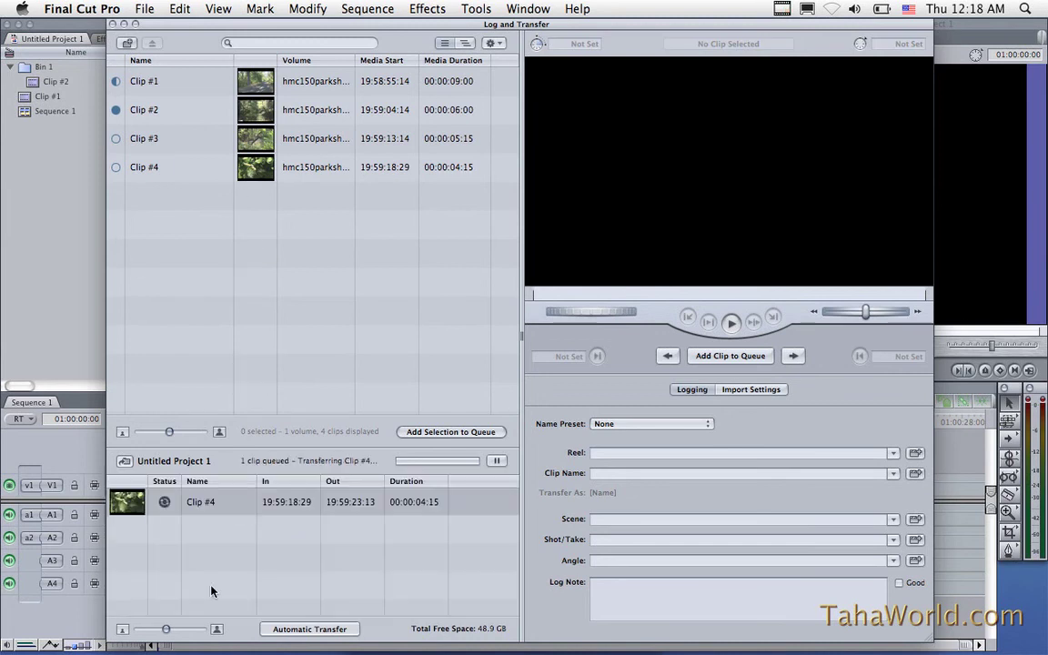
mouse_move(167, 630)
mouse_down()
mouse_move(196, 630)
mouse_move(187, 632)
mouse_up()
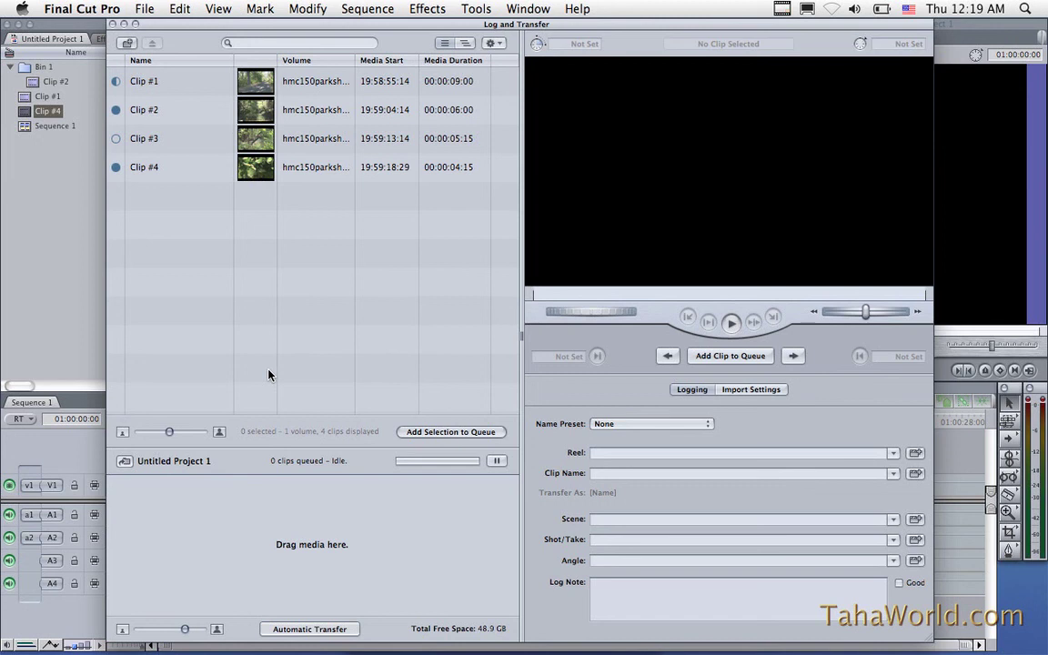
- Check the source and target formats in Import Preferences, cancel the dialog, and close the Log and Transfer window
click(494, 44)
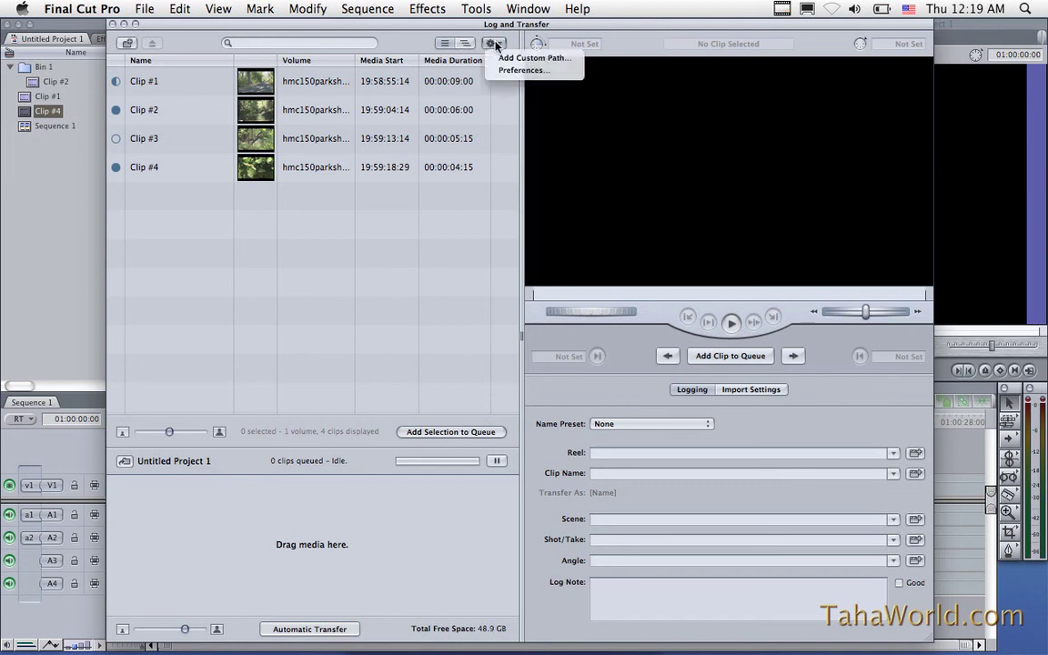
click(500, 72)
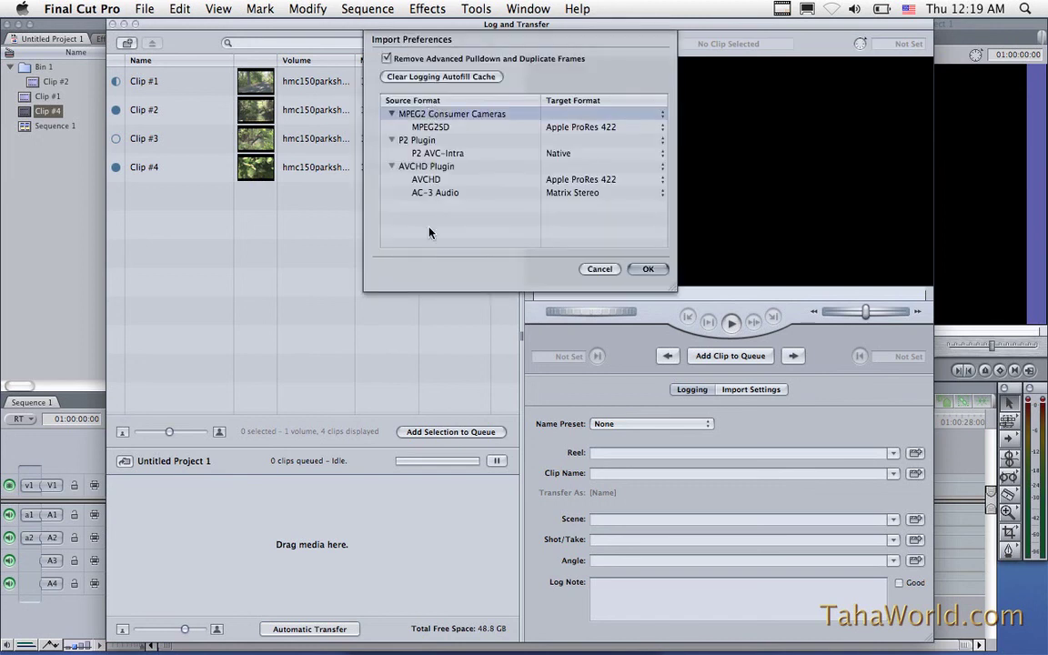
click(599, 268)
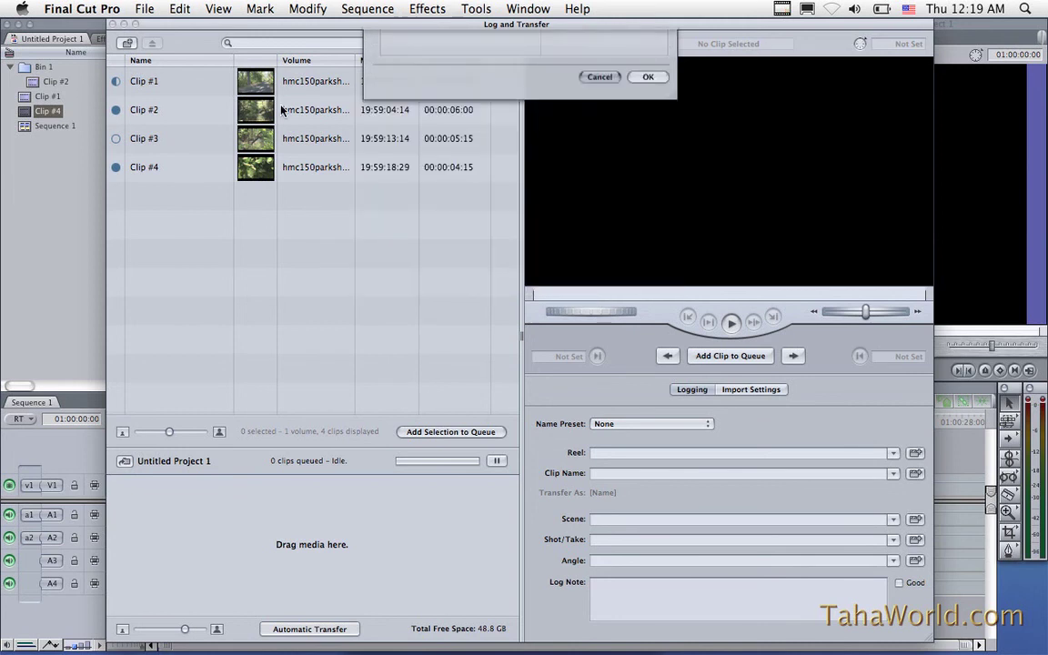
click(112, 25)
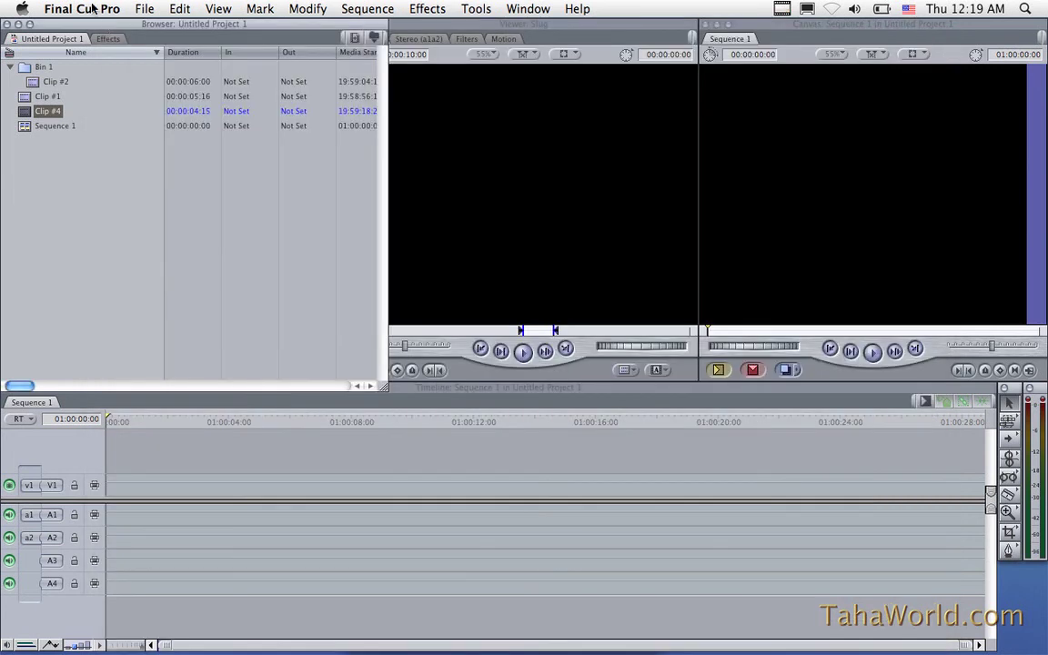
- View the application's About information and dismiss it
click(84, 9)
click(91, 31)
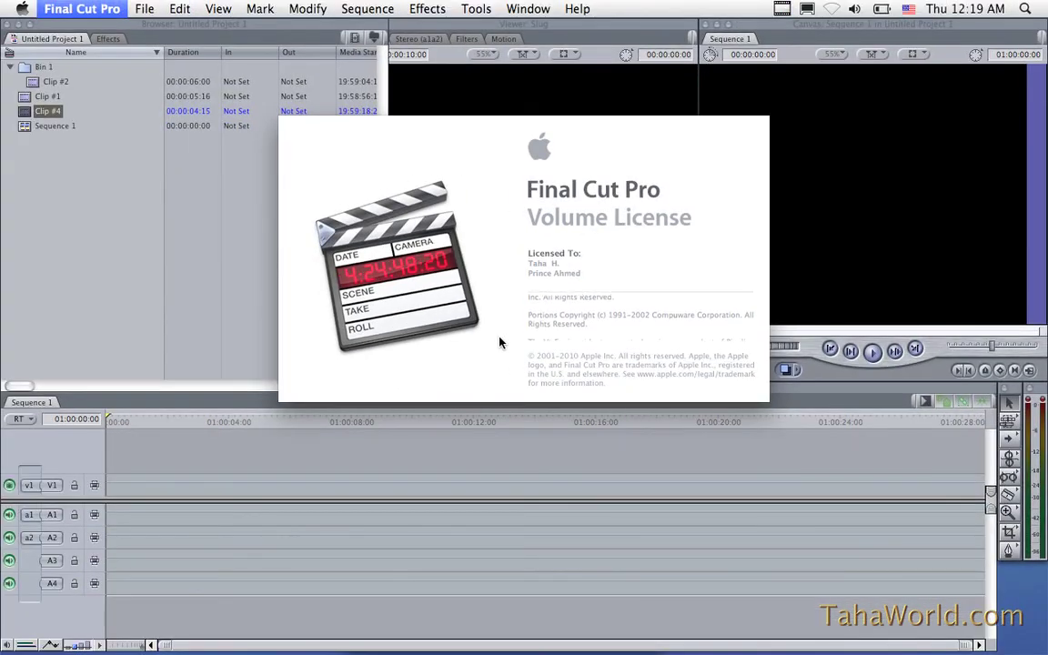
click(482, 348)
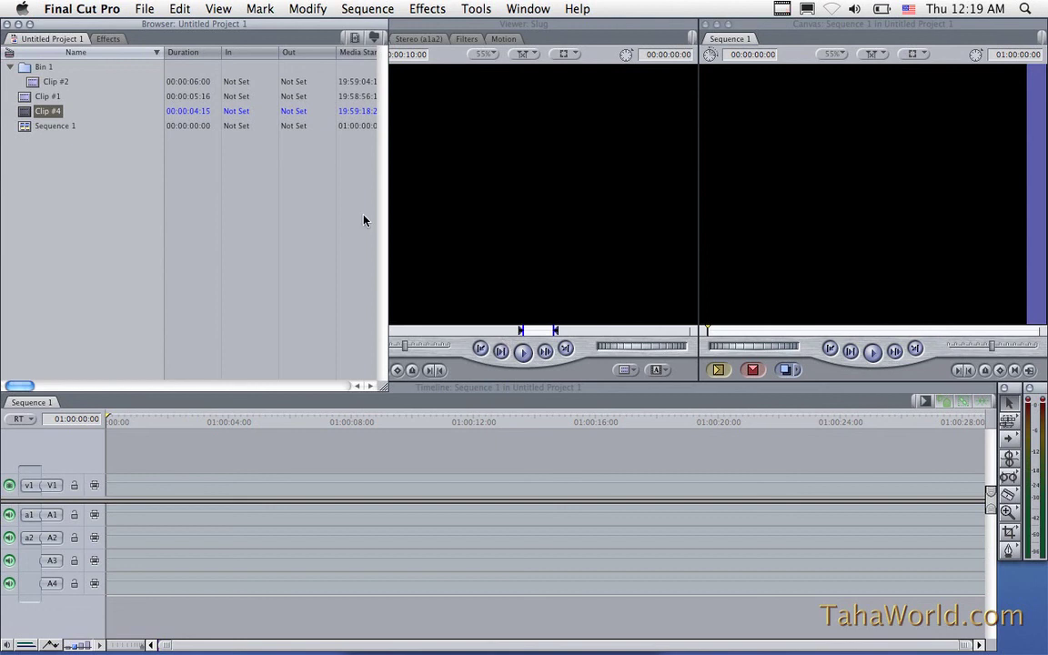